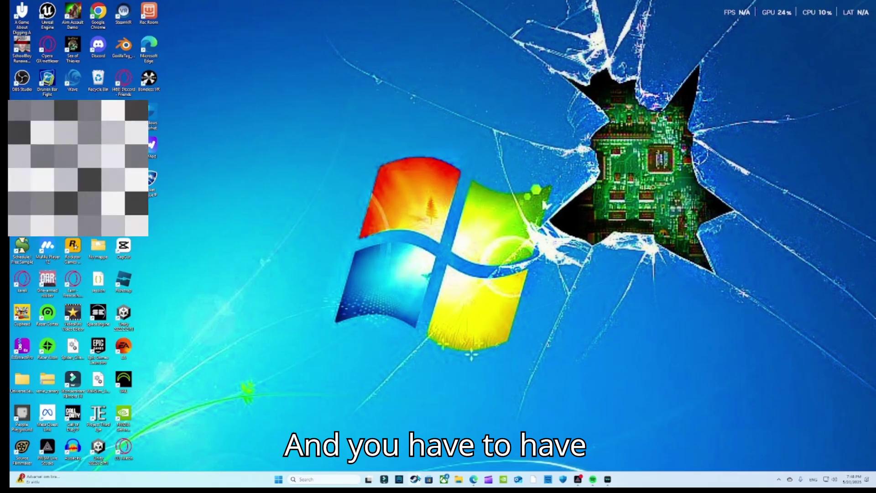
# Launch Steam from its shortcut on the taskbar/desktop
pyautogui.click(414, 479)
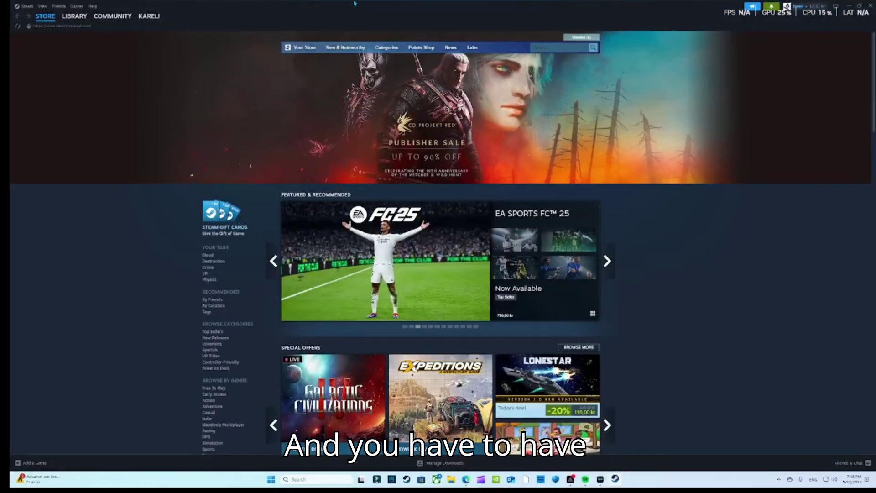
# Open People Playground's installed game folder from the Steam library via Manage > Browse local files
pyautogui.click(74, 16)
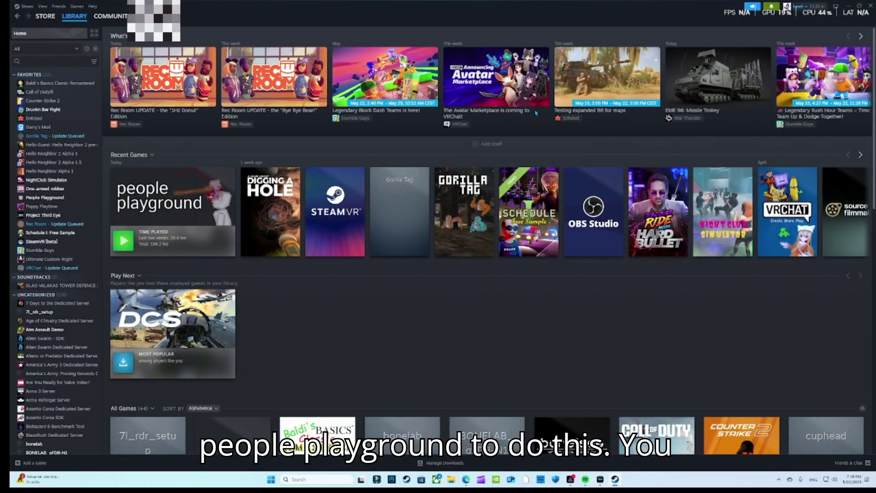
pyautogui.click(192, 211)
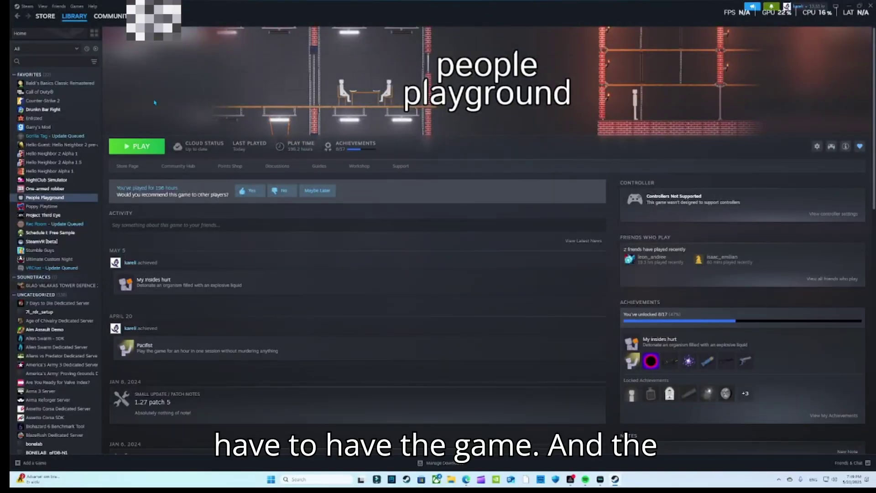
pyautogui.rightClick(53, 199)
pyautogui.moveTo(70, 245)
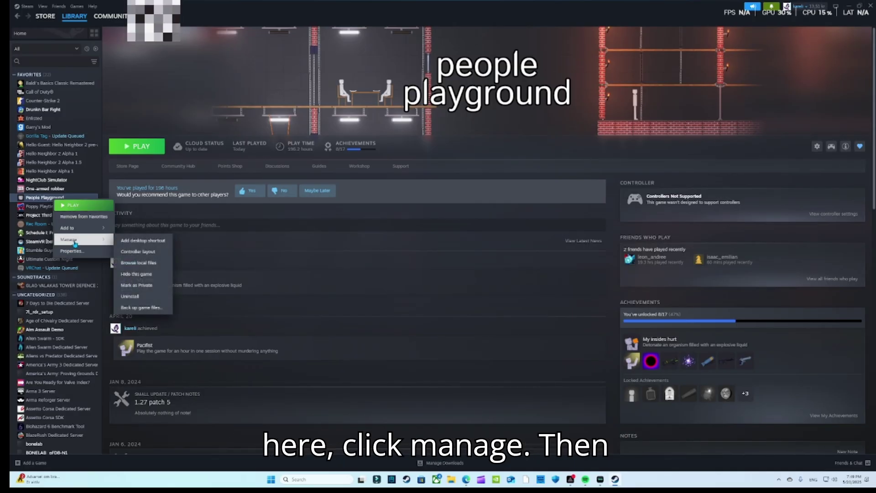
pyautogui.click(134, 267)
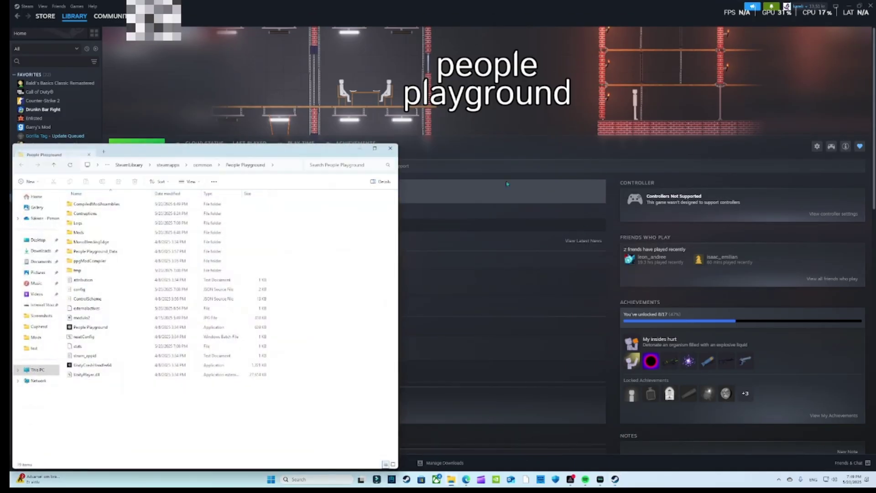
# Minimize the game folder window and Steam, then launch Edge
pyautogui.moveTo(203, 153); pyautogui.dragTo(602, 80)
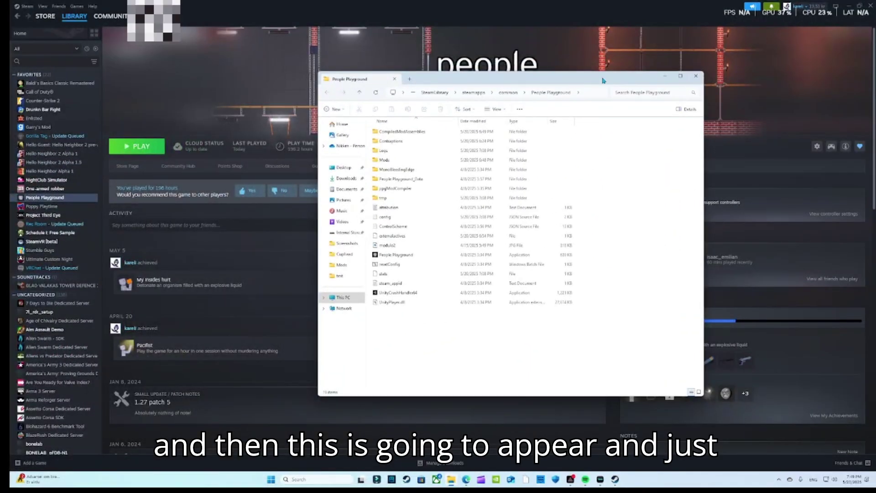
pyautogui.click(666, 78)
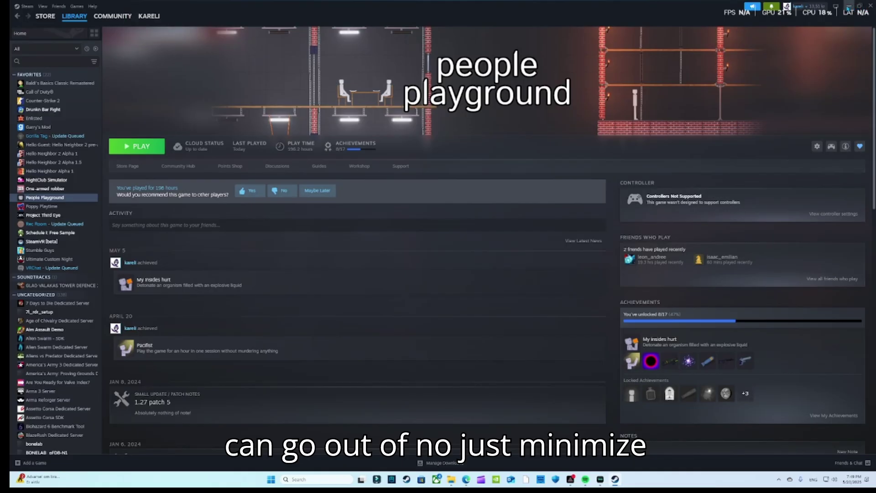
pyautogui.click(849, 6)
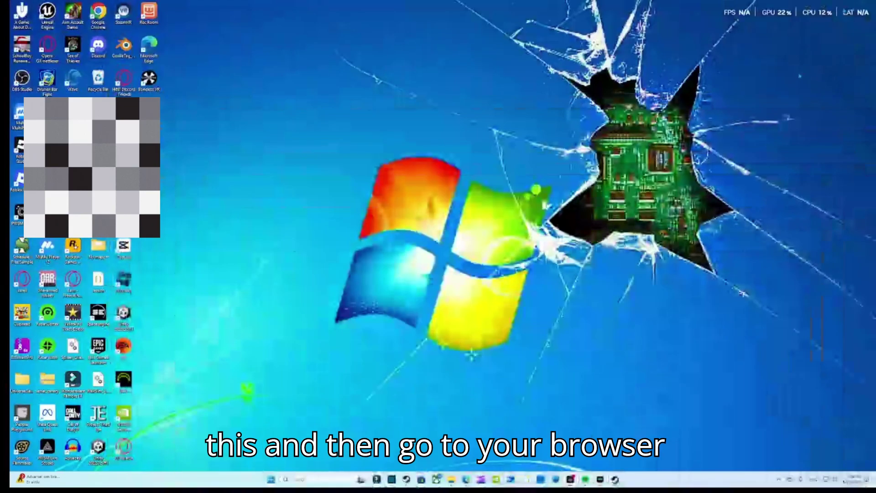
pyautogui.click(466, 479)
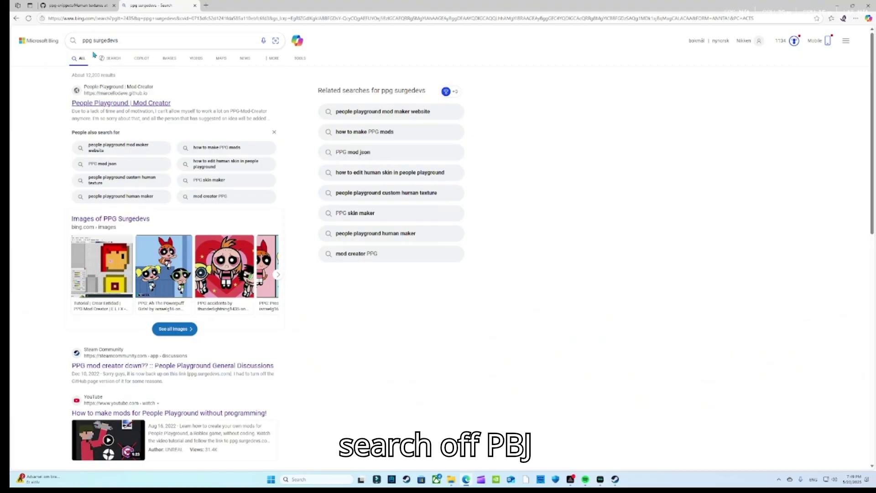
# Search Bing for 'ppg surgedevs' and open the 'People Playground | Mod Creator' result
pyautogui.click(144, 38)
pyautogui.press('BackSpace')
pyautogui.press('BackSpace')
pyautogui.press('BackSpace')
pyautogui.press('BackSpace')
pyautogui.press('BackSpace')
pyautogui.press('BackSpace')
pyautogui.press('BackSpace')
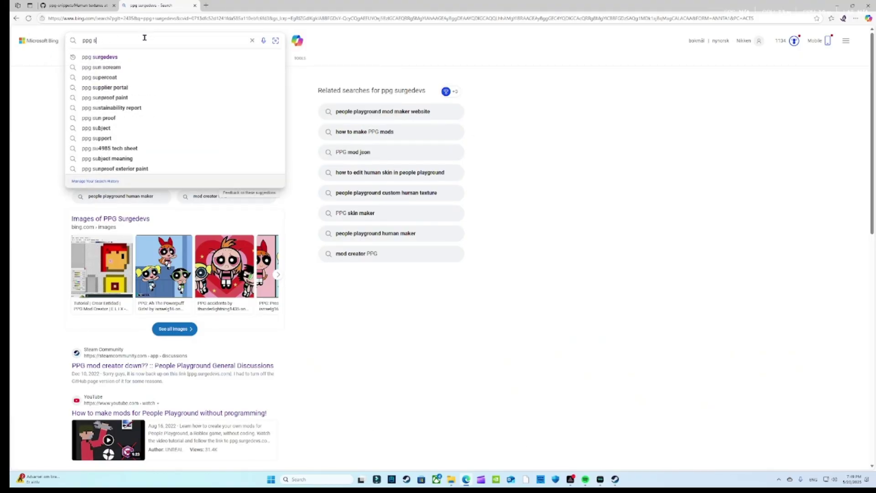
pyautogui.press('BackSpace')
pyautogui.press('BackSpace')
pyautogui.press('BackSpace')
pyautogui.press('BackSpace')
pyautogui.press('BackSpace')
pyautogui.write('pg surge')
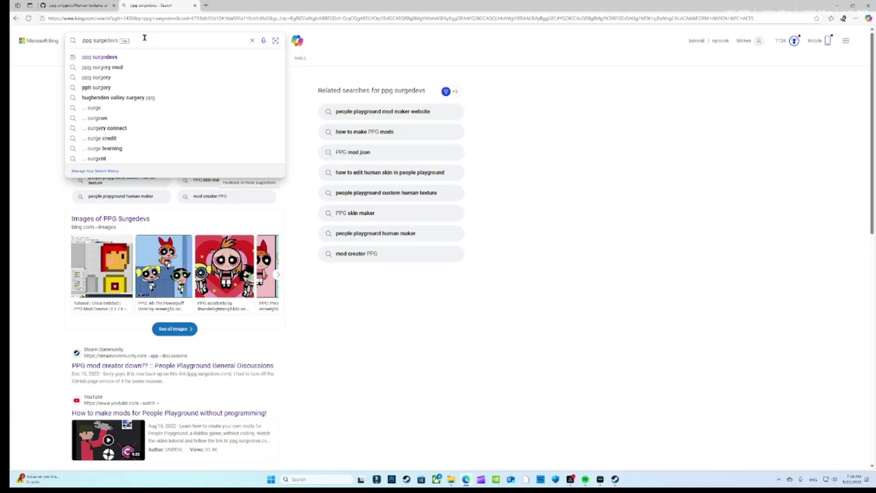
pyautogui.write('devs')
pyautogui.press('Return')
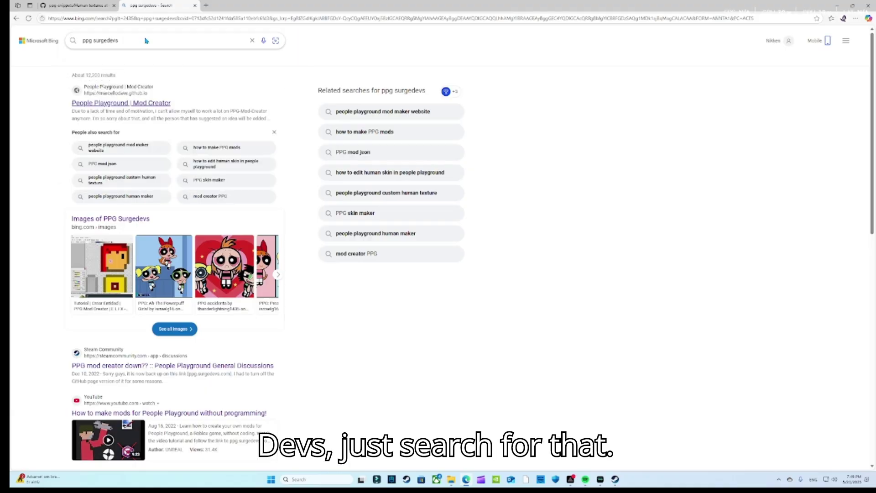
pyautogui.click(94, 104)
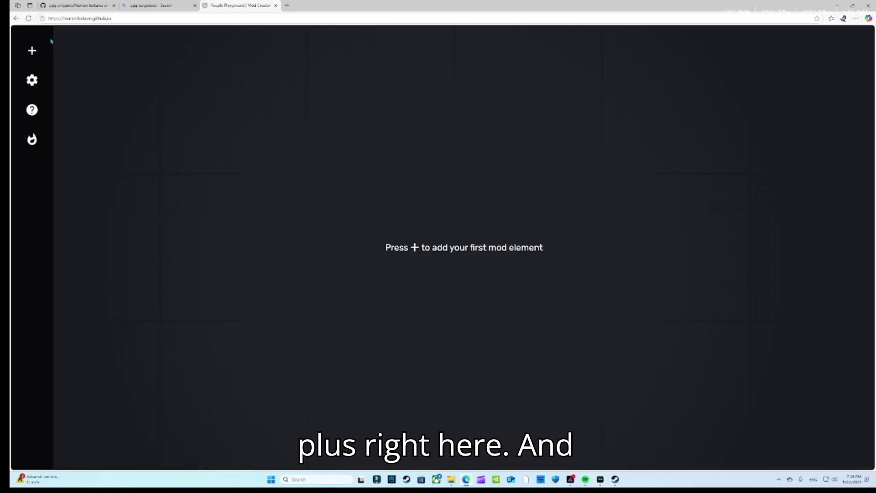
# Create a new Entity element in the Mod Creator and enter test2 as its name
pyautogui.click(39, 52)
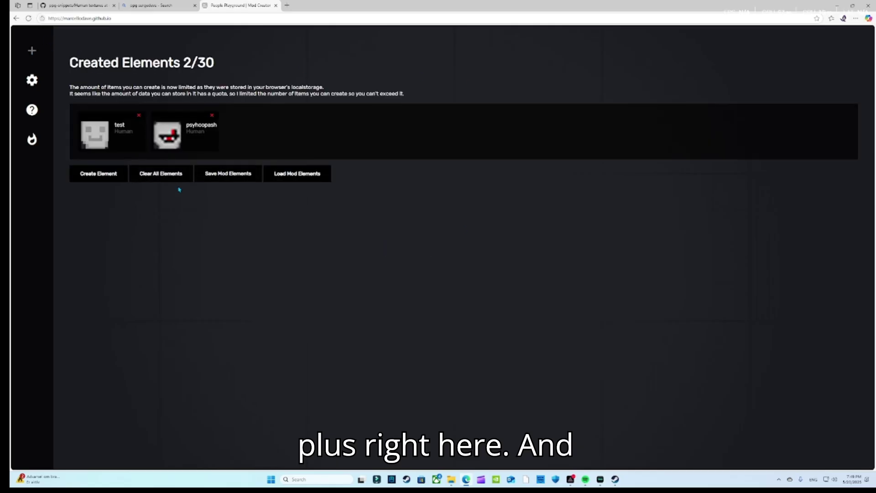
pyautogui.click(112, 178)
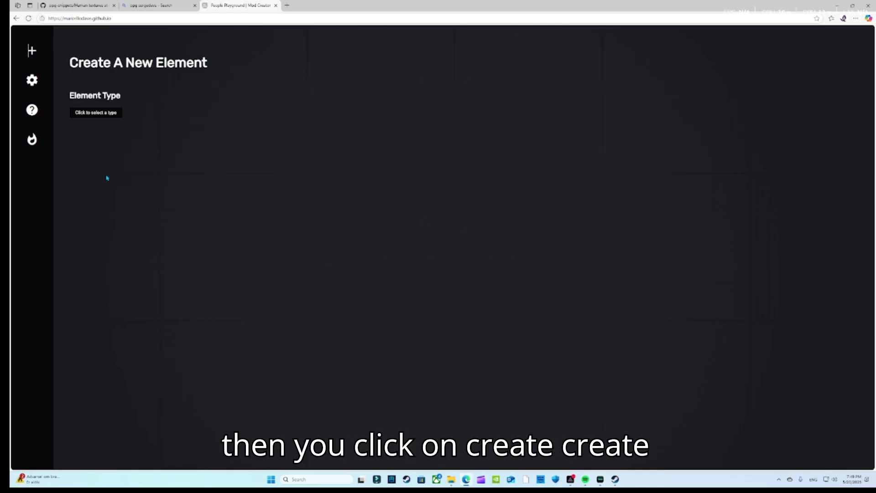
pyautogui.click(99, 116)
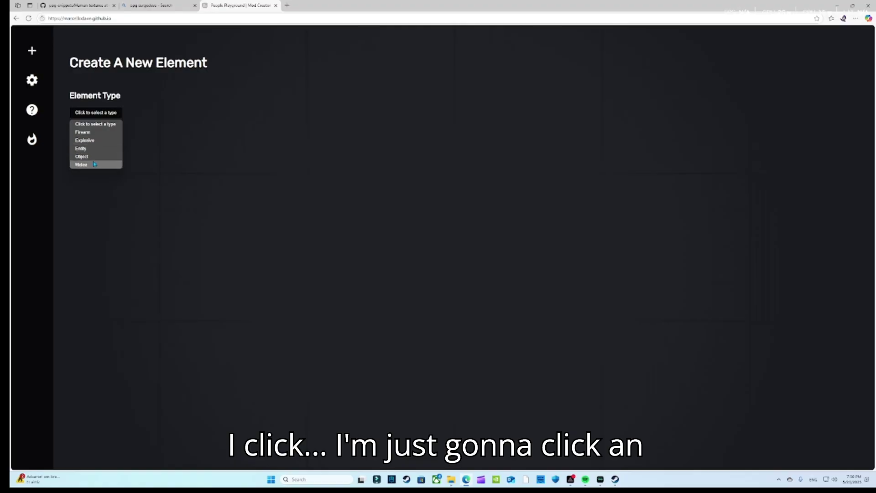
pyautogui.click(86, 148)
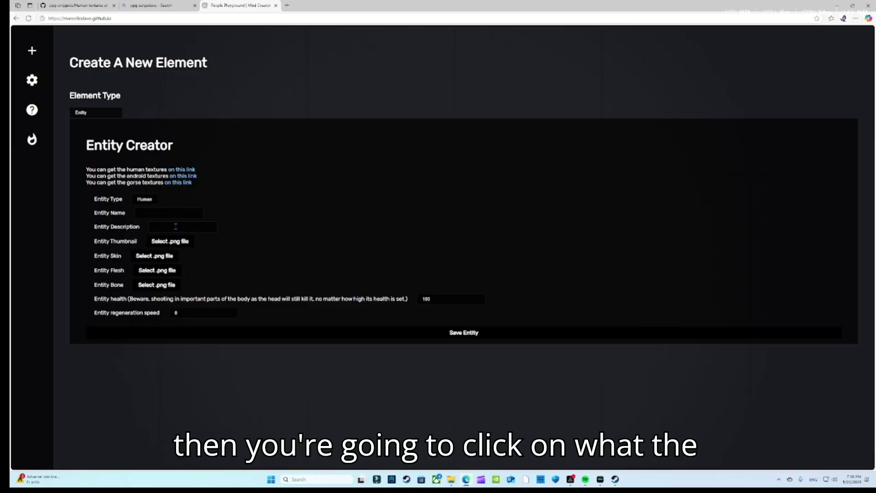
pyautogui.click(156, 213)
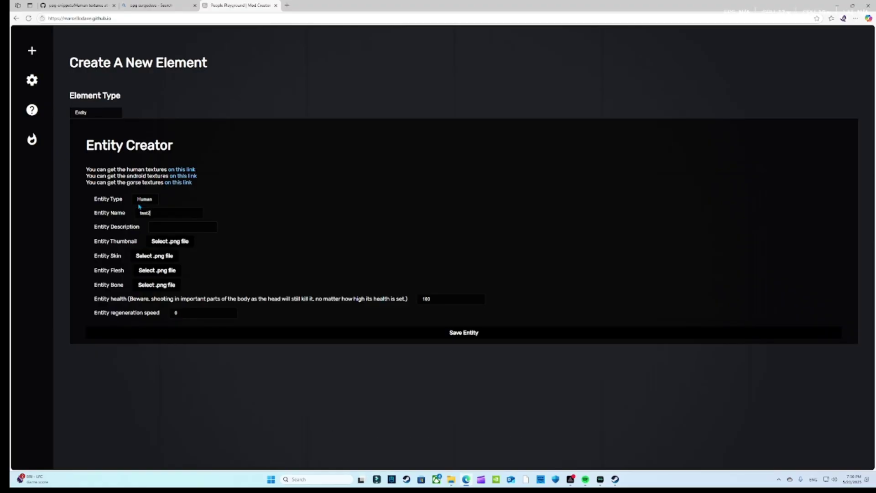
pyautogui.click(602, 480)
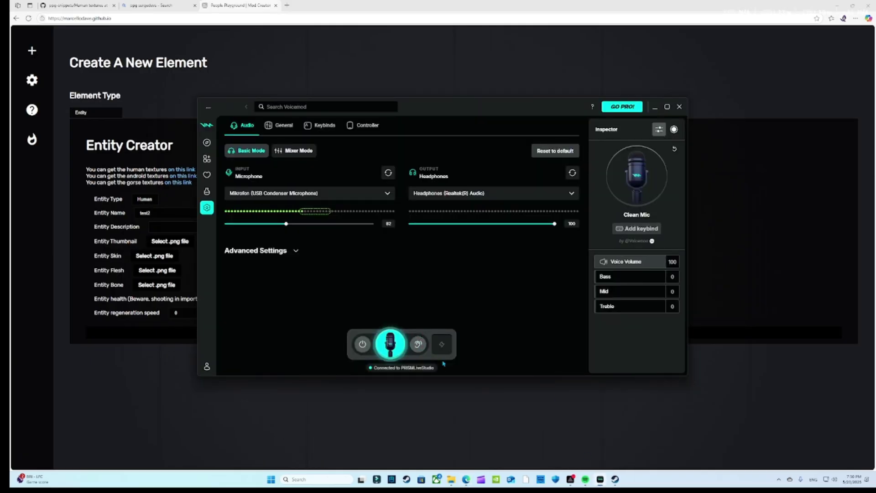
# Turn on Voicemod's hear-myself toggle, then minimize Voicemod
pyautogui.click(417, 344)
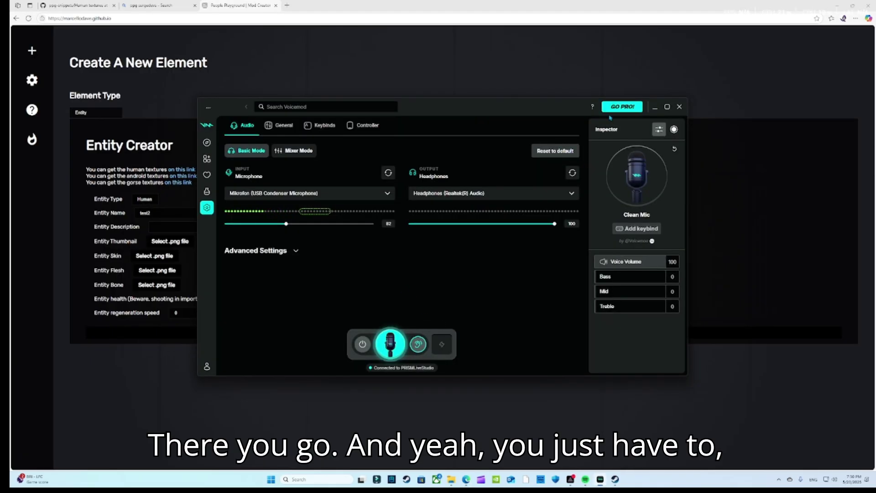
pyautogui.click(655, 106)
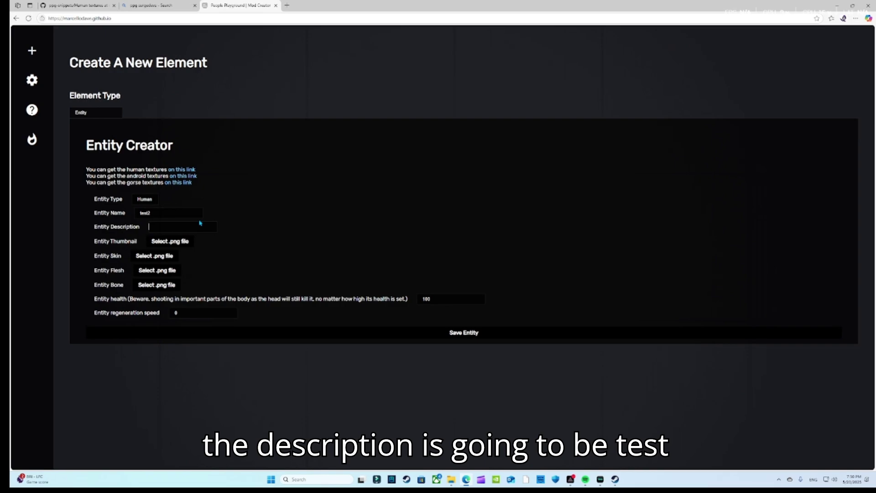
# Give the entity the description 'test2' and a screenshot PNG as its thumbnail
pyautogui.click(165, 213)
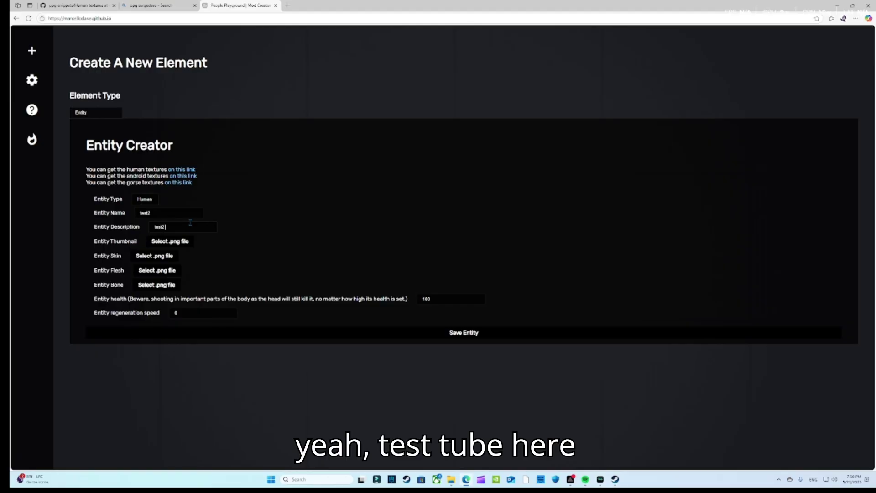
pyautogui.click(175, 242)
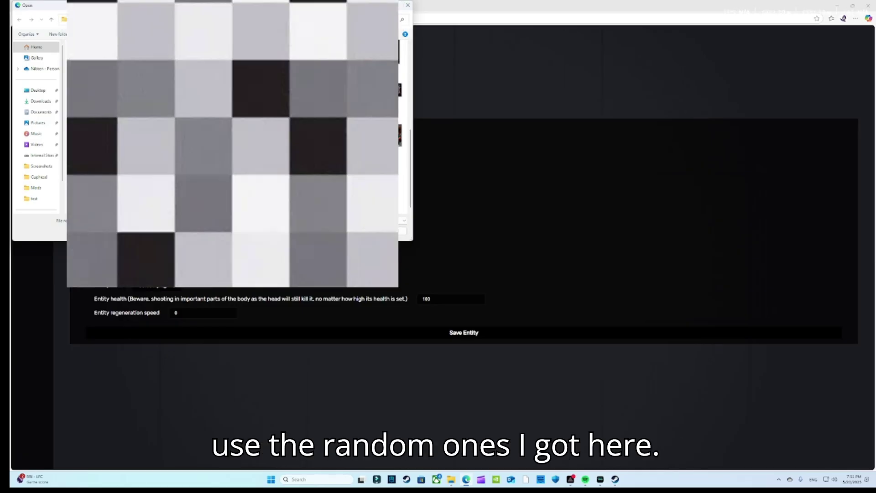
pyautogui.press('Return')
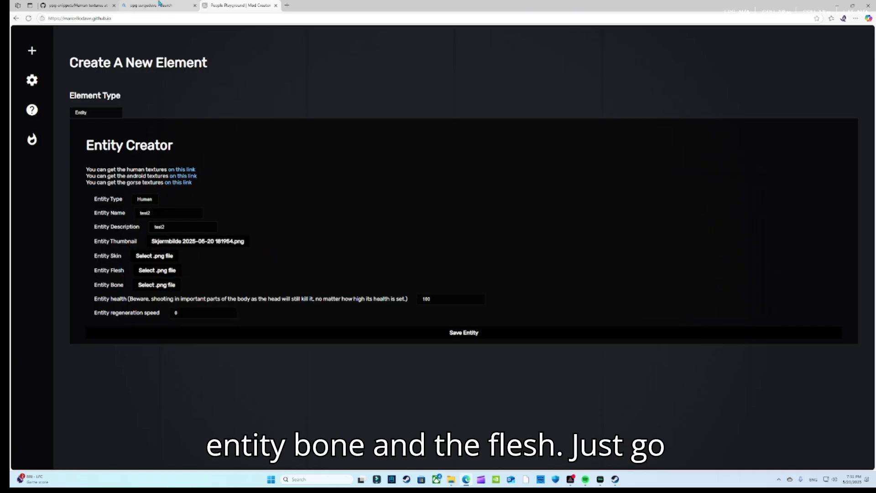
pyautogui.click(97, 3)
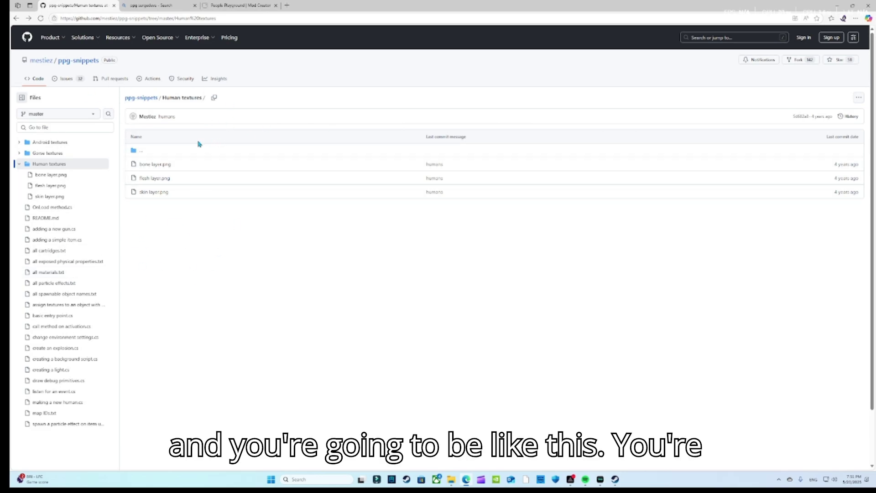
# View bone layer.png on GitHub, then go back to the Human textures folder
pyautogui.click(148, 165)
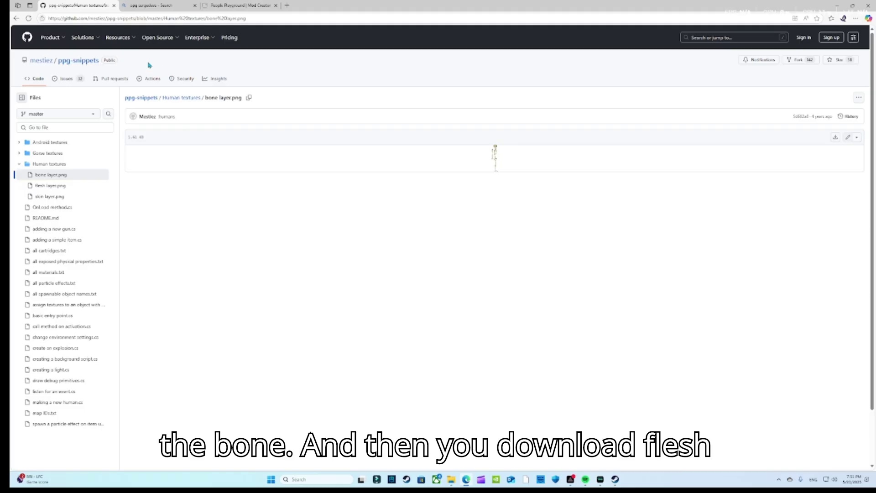
pyautogui.click(16, 18)
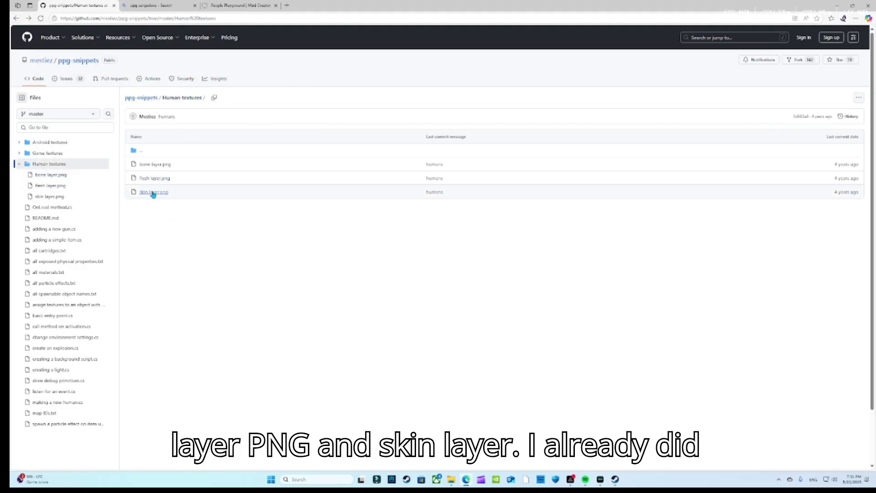
pyautogui.click(253, 3)
# Reopen the Mod Creator site and start a new Entity element
pyautogui.click(276, 5)
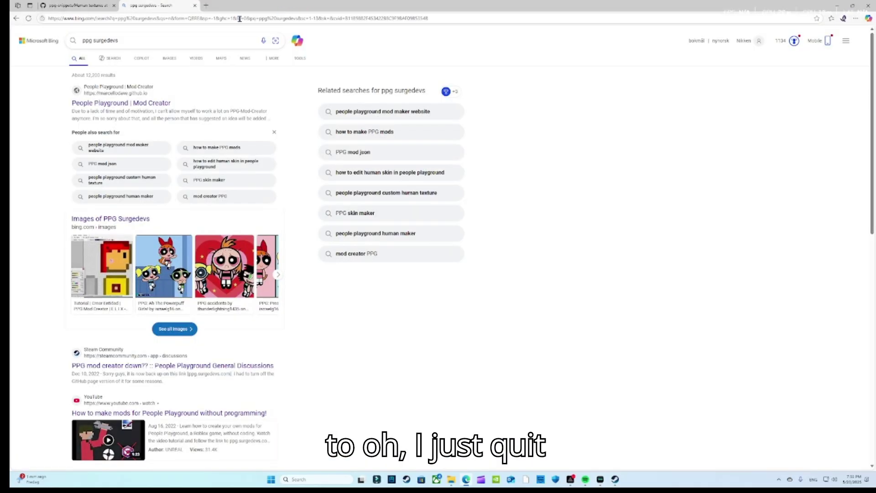
pyautogui.click(137, 103)
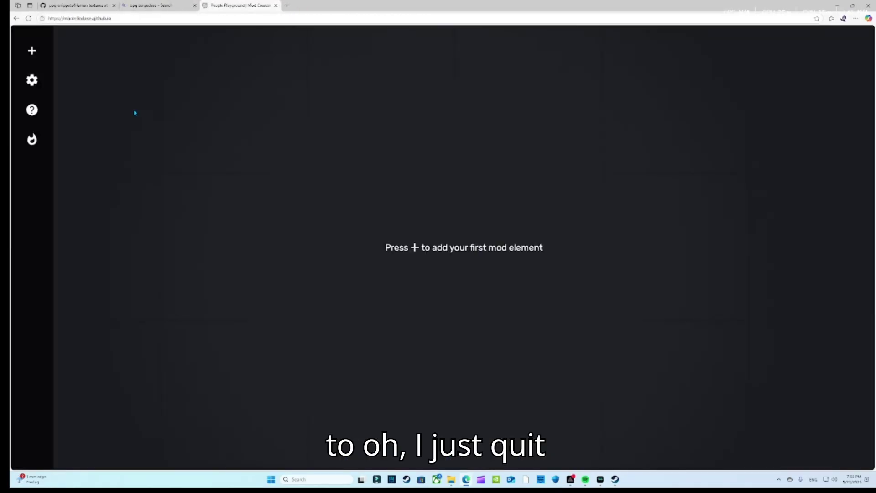
pyautogui.click(44, 55)
pyautogui.click(91, 174)
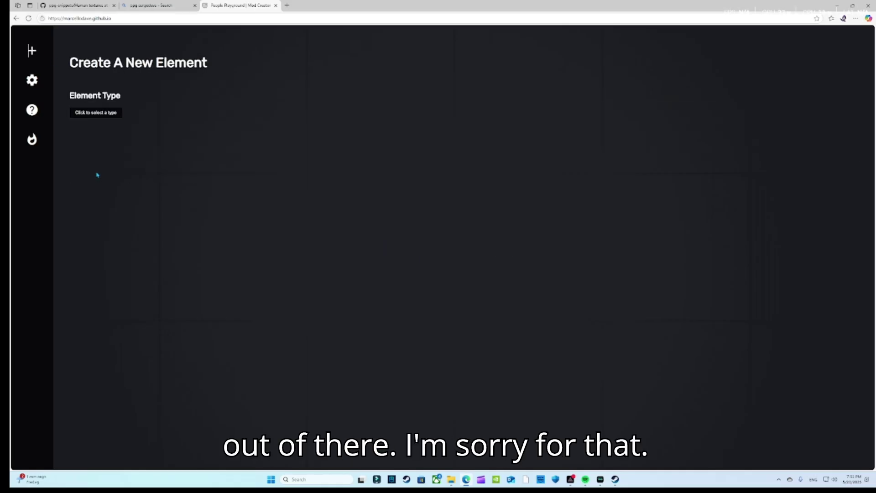
pyautogui.click(102, 116)
pyautogui.click(96, 131)
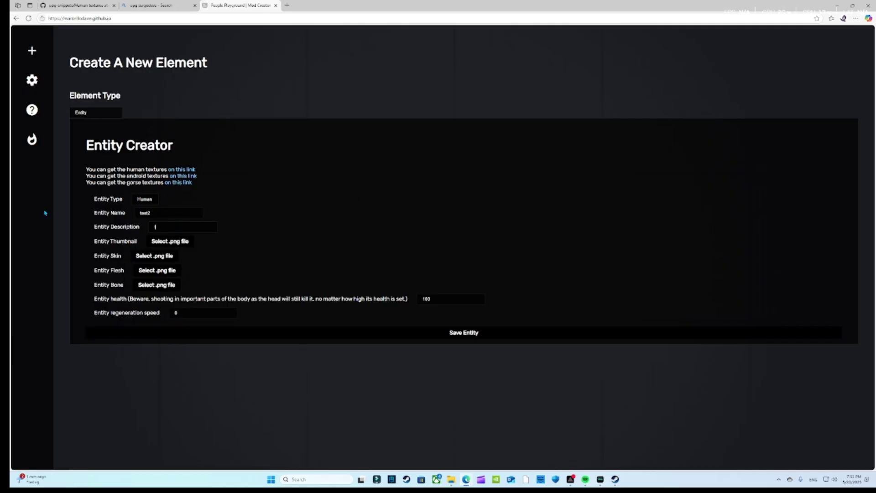
# Set the 2025-05-20 screenshot as the entity thumbnail
pyautogui.click(170, 241)
pyautogui.scroll(-10, 237, 183)
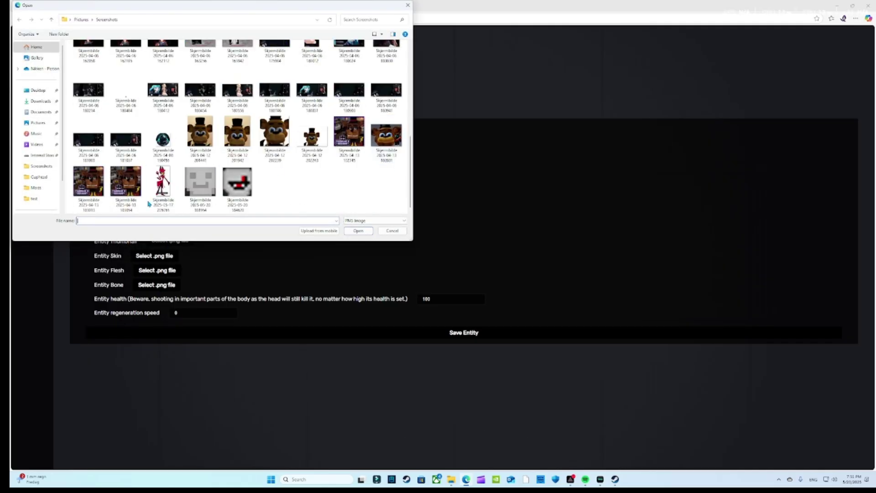
pyautogui.doubleClick(199, 182)
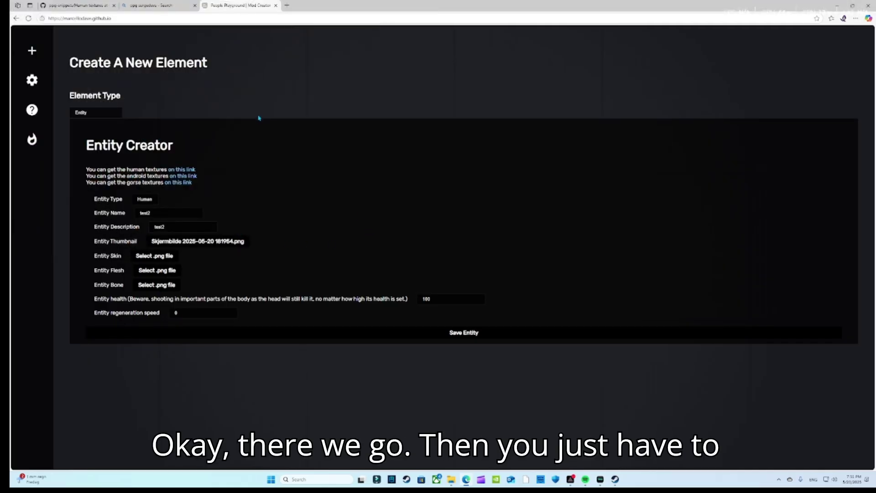
pyautogui.hotkey('ctrl', 't')
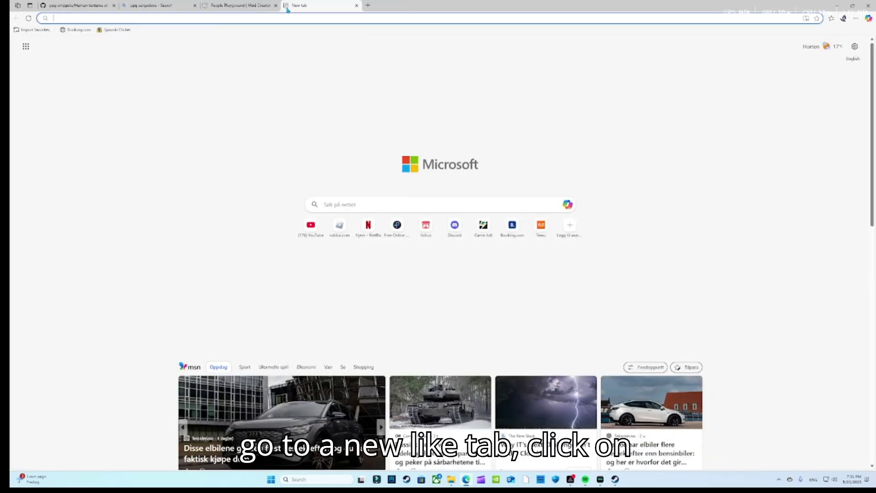
# Go to pixlr.com and launch the AI Photo Editor
pyautogui.write('pixlr')
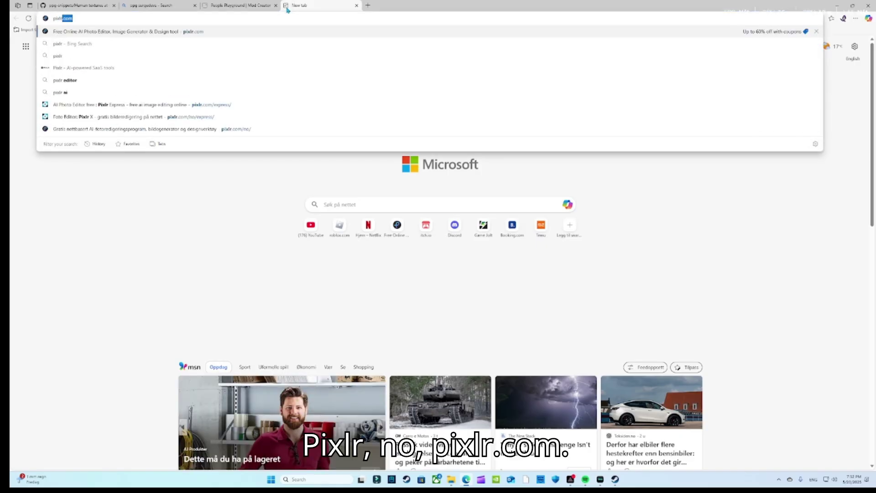
pyautogui.press('Return')
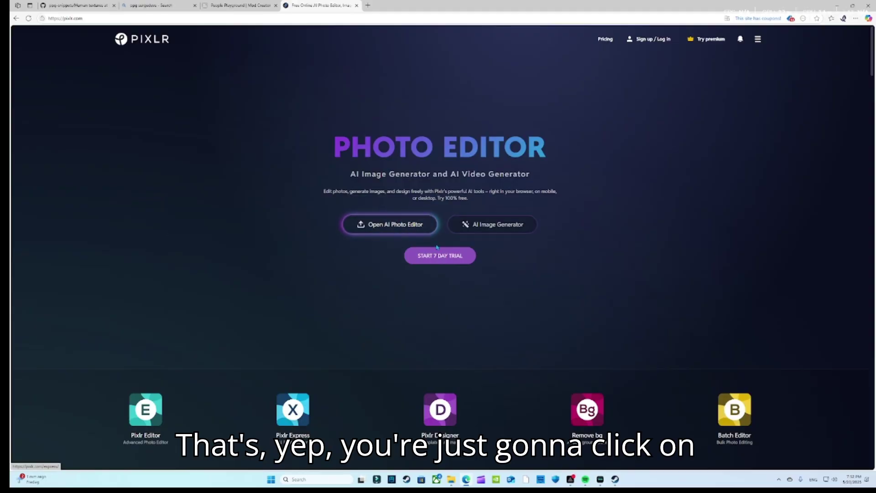
pyautogui.click(372, 229)
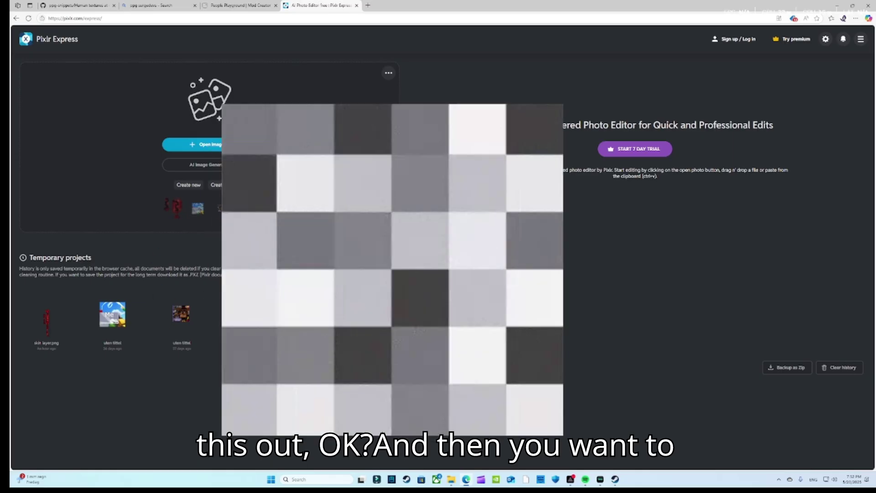
# Open skin layer.png from Downloads and zoom in on the 18 x 79 px figure
pyautogui.click(209, 145)
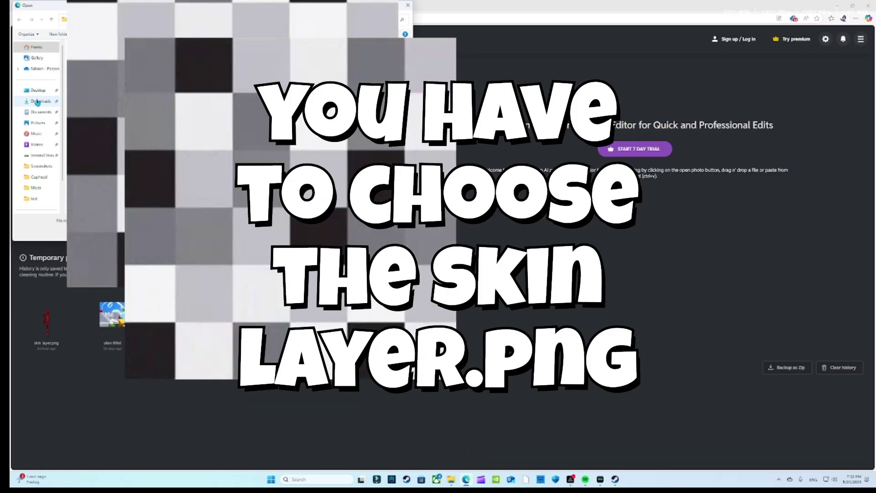
pyautogui.click(38, 102)
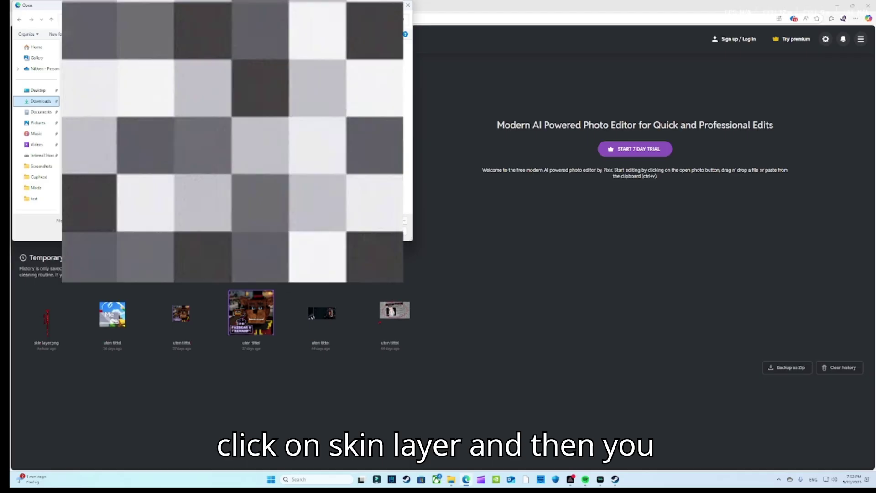
pyautogui.press('Return')
pyautogui.scroll(5, 429, 153)
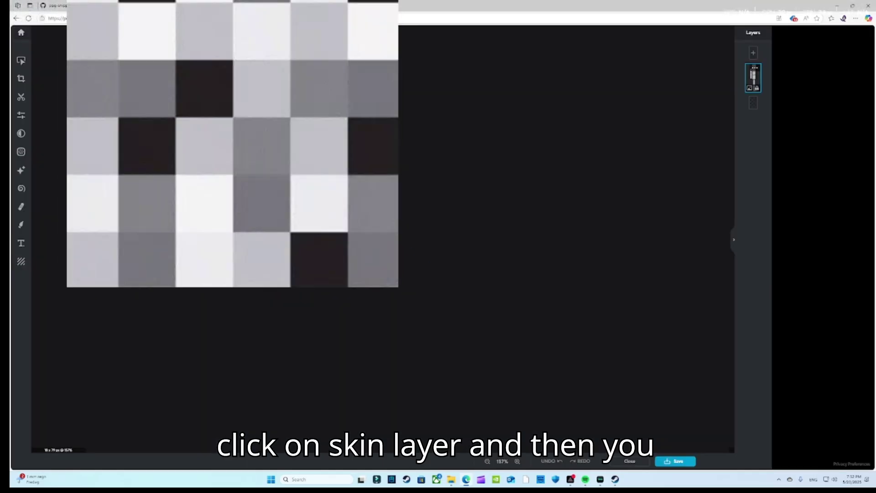
pyautogui.scroll(5, 429, 153)
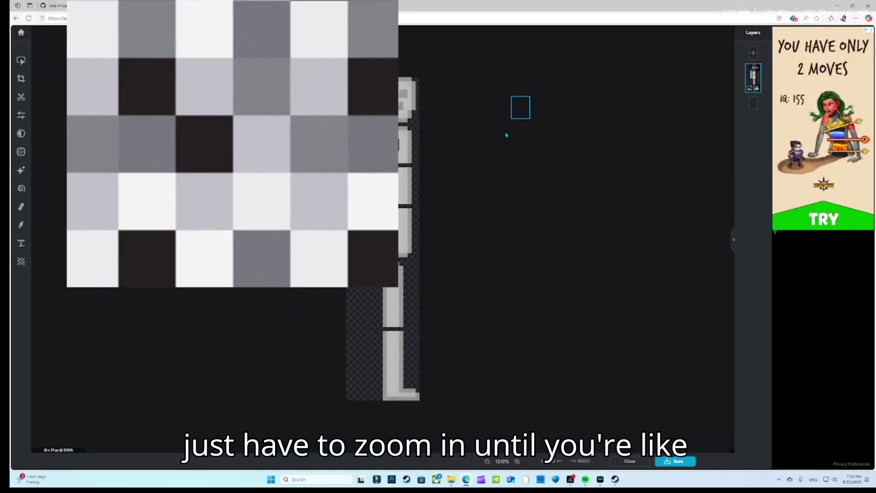
pyautogui.moveTo(490, 152); pyautogui.dragTo(446, 172)
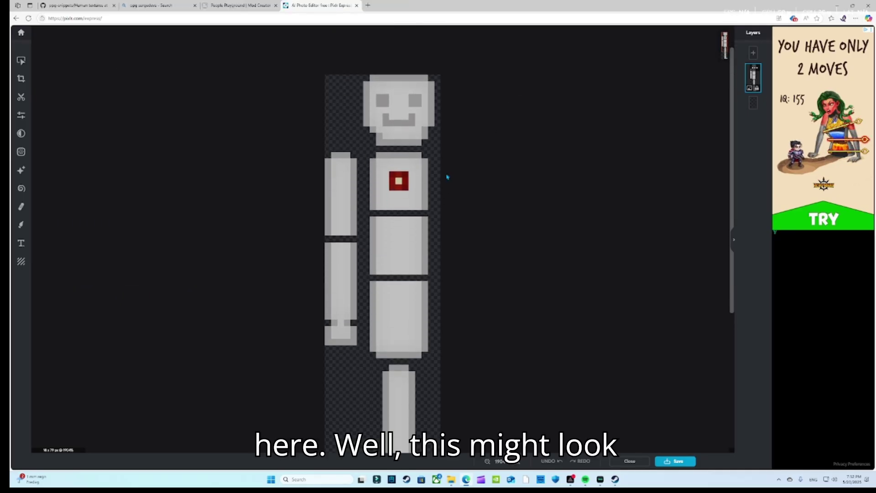
pyautogui.scroll(-6, 451, 236)
pyautogui.scroll(7, 450, 235)
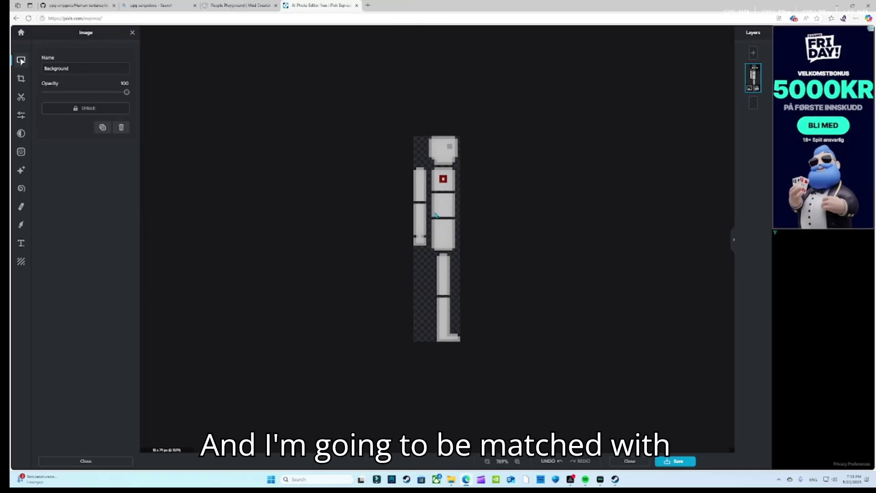
pyautogui.scroll(1, 518, 129)
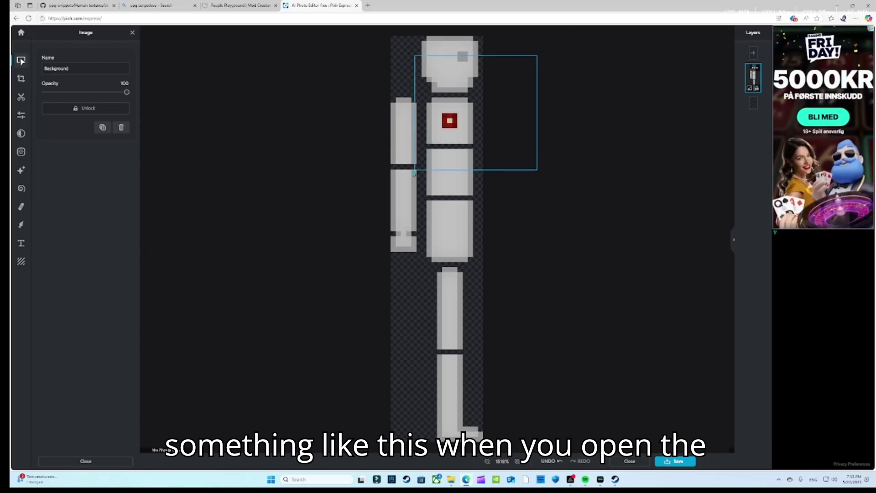
pyautogui.scroll(5, 520, 107)
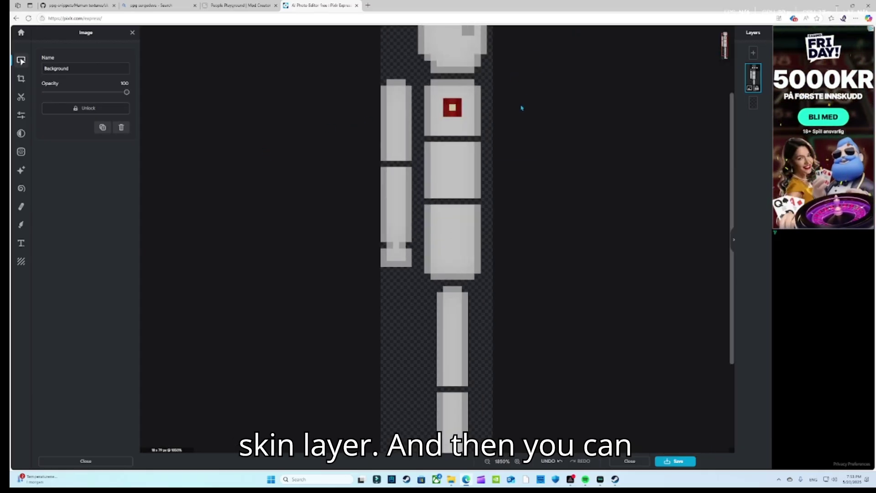
pyautogui.scroll(2, 429, 291)
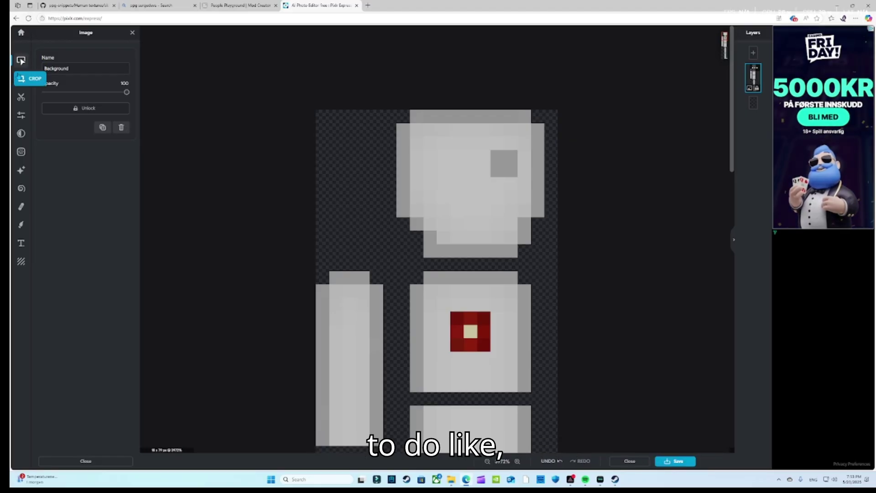
pyautogui.click(21, 225)
# Set the brush to grey #888888 at 1px, undoing an oversized test dab
pyautogui.click(89, 121)
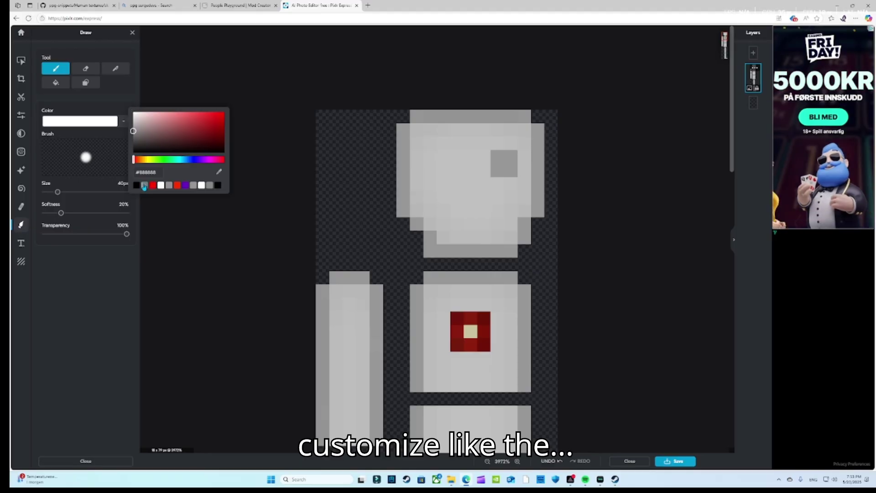
pyautogui.click(145, 185)
pyautogui.click(439, 165)
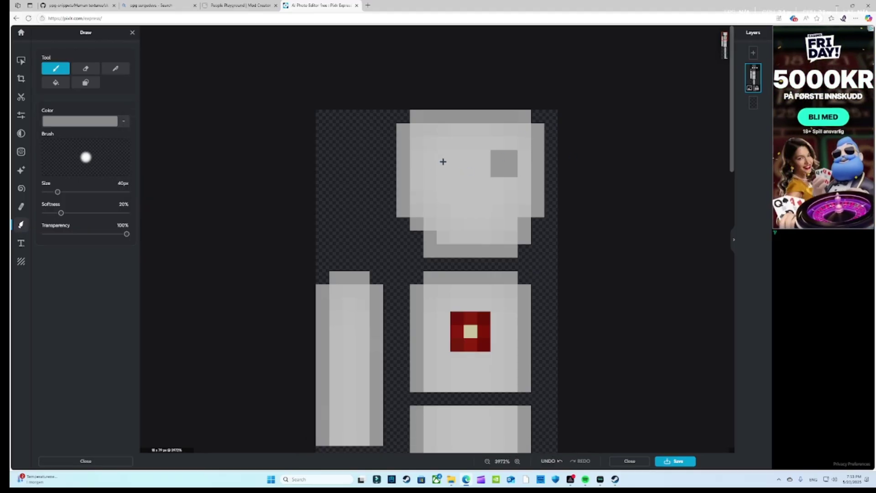
pyautogui.click(438, 163)
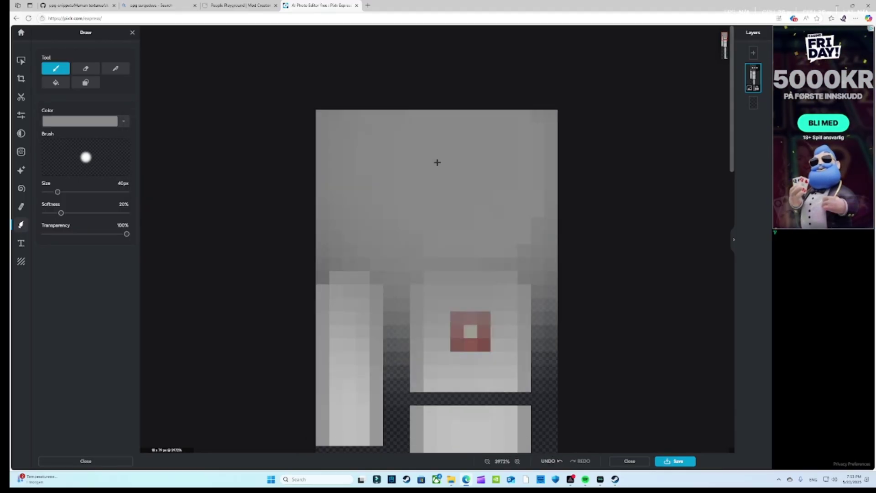
pyautogui.scroll(-2, 438, 185)
pyautogui.click(549, 460)
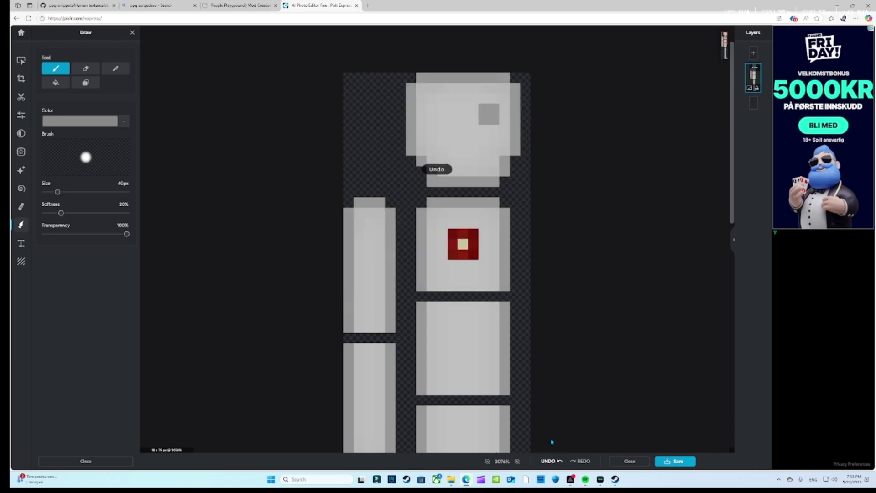
pyautogui.scroll(3, 469, 72)
pyautogui.scroll(2, 477, 150)
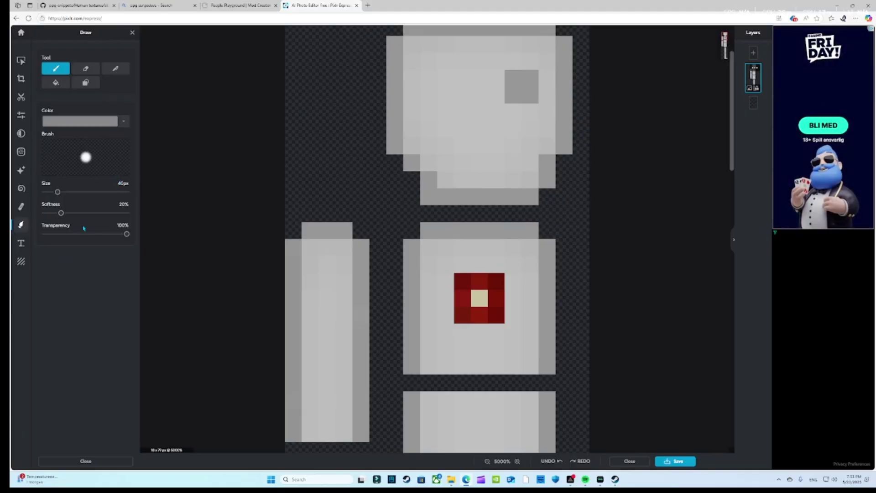
pyautogui.moveTo(57, 192); pyautogui.dragTo(44, 191)
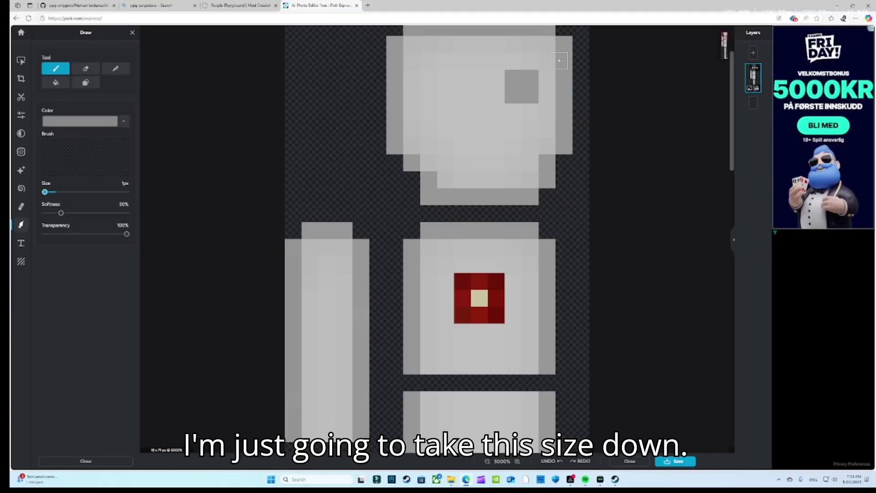
# Paint the left eye's four grey pixels on the figure's head
pyautogui.click(428, 79)
pyautogui.click(445, 78)
pyautogui.click(446, 95)
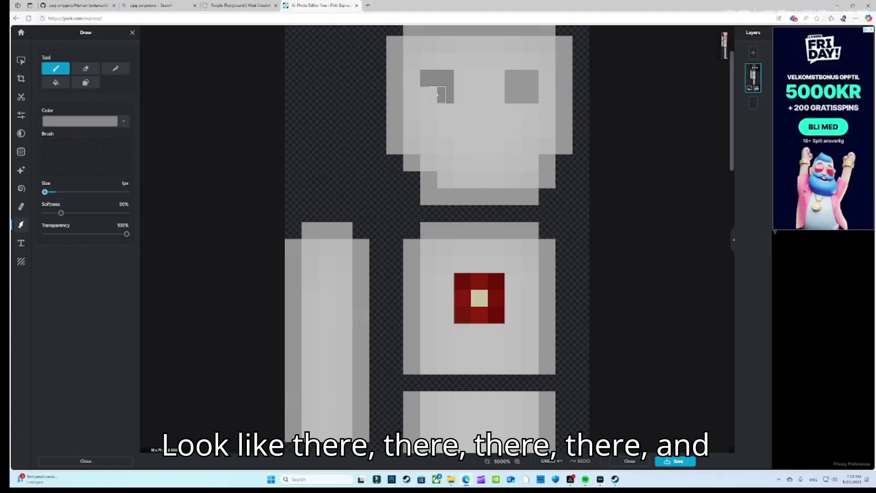
pyautogui.click(429, 95)
# Paint a grey smiling mouth across the face and save the skin texture
pyautogui.click(428, 129)
pyautogui.click(429, 145)
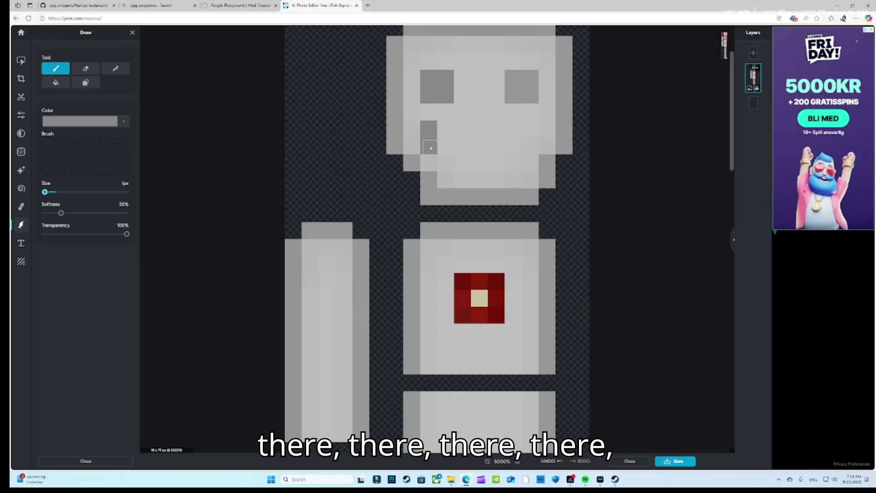
pyautogui.click(446, 146)
pyautogui.click(462, 145)
pyautogui.click(479, 146)
pyautogui.moveTo(485, 146); pyautogui.dragTo(524, 142)
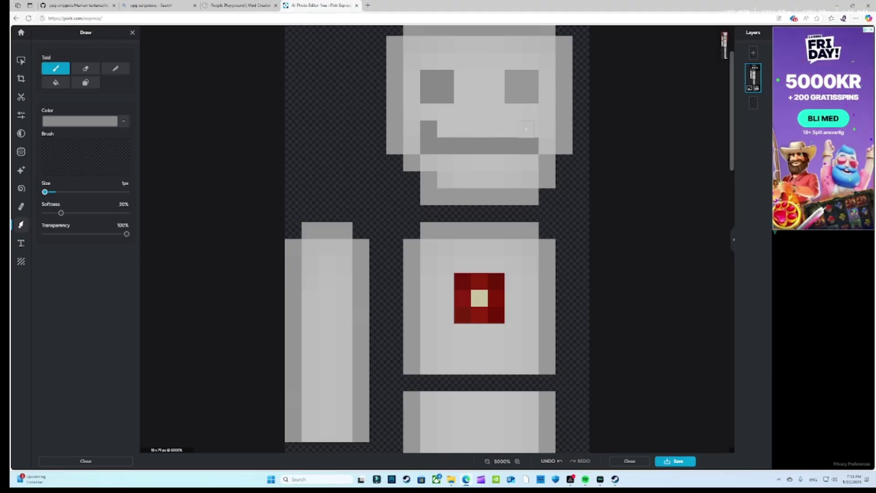
pyautogui.click(525, 130)
pyautogui.scroll(-10, 547, 138)
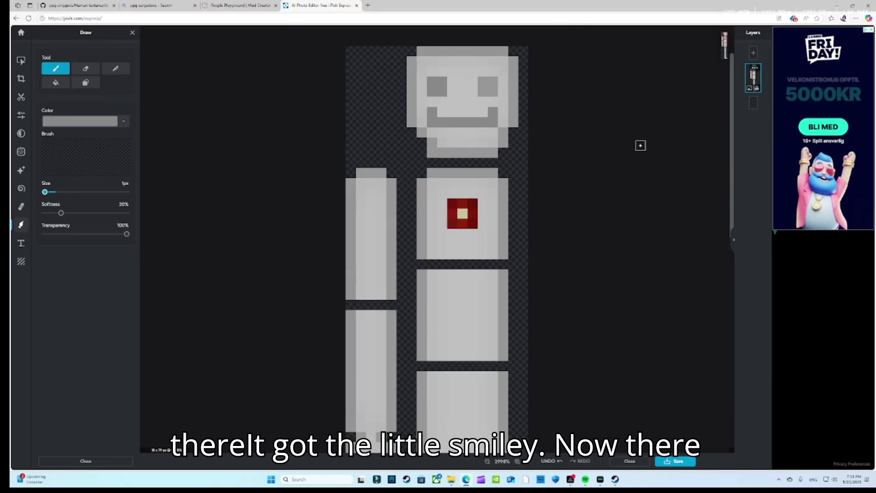
pyautogui.click(672, 464)
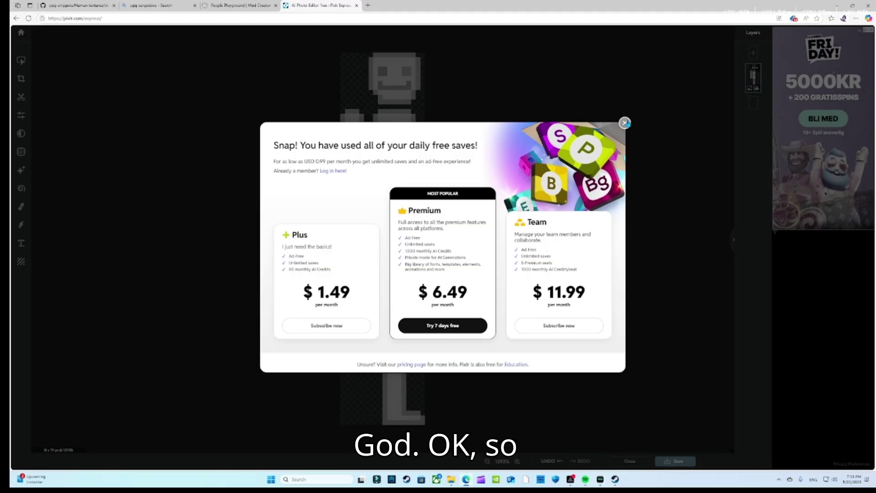
# Dismiss the Pixlr free-saves paywall, retry the texture save, and return to the Mod Creator tab
pyautogui.click(625, 123)
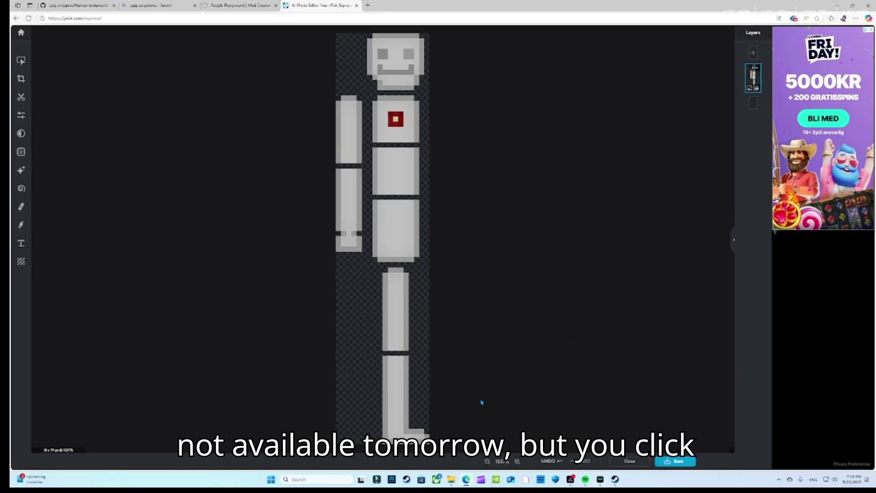
pyautogui.scroll(3, 510, 103)
pyautogui.scroll(4, 504, 163)
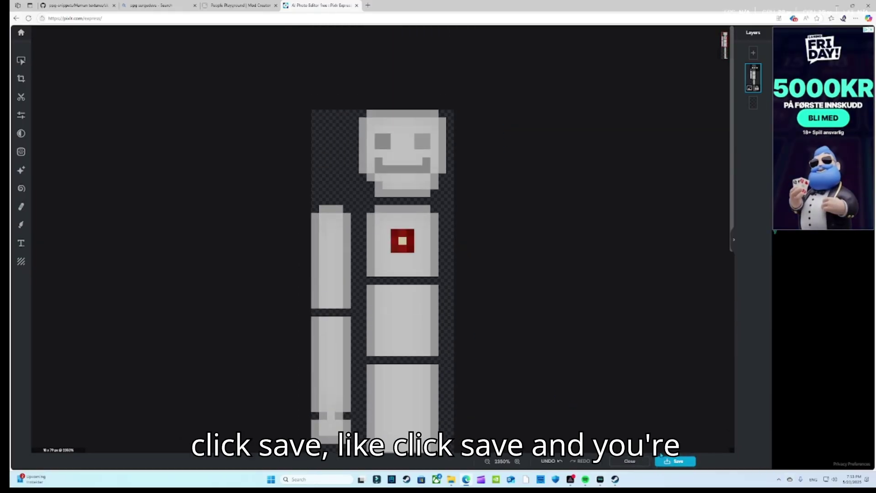
pyautogui.click(675, 460)
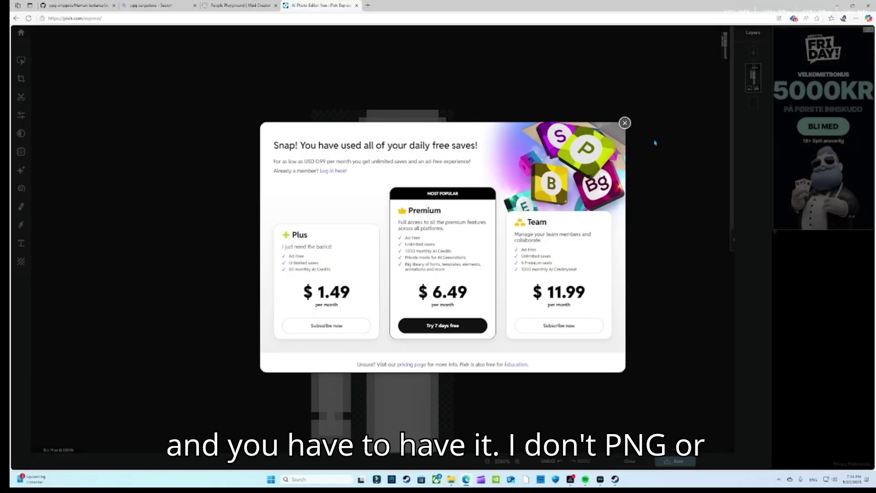
pyautogui.click(625, 123)
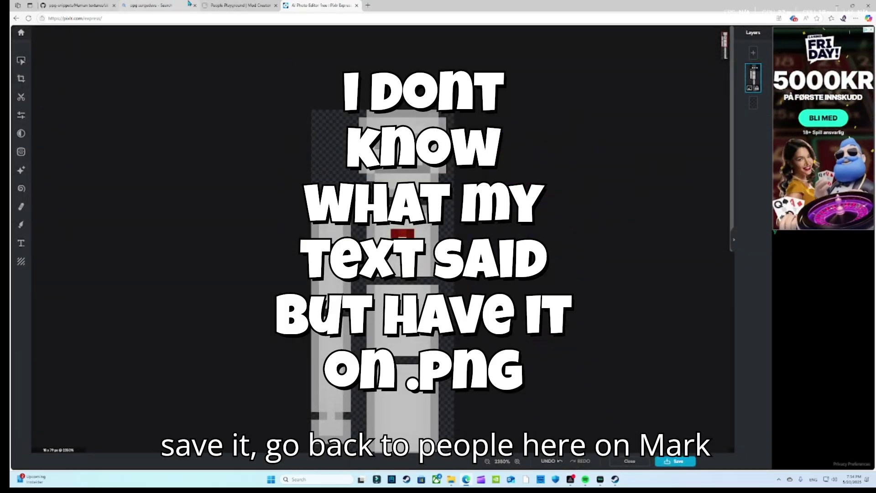
pyautogui.click(238, 5)
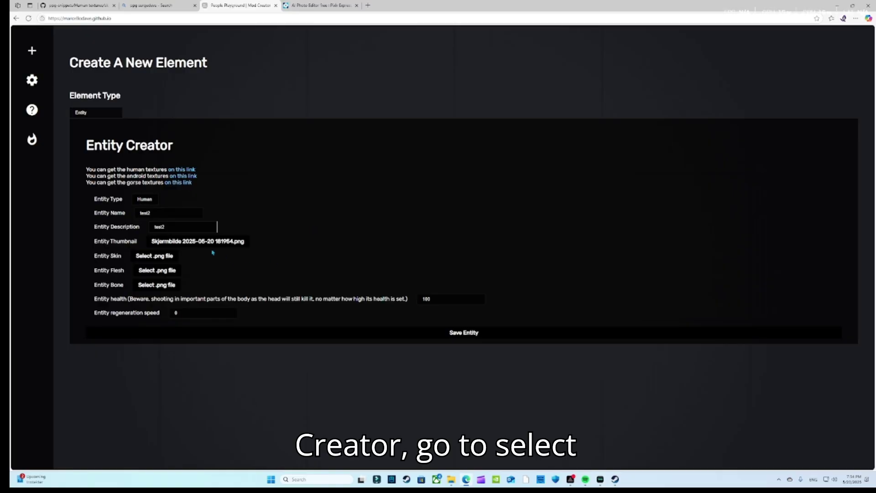
# Attach skin layer(1).png, flesh layer.png and bone layer.png to test2, then save the entity
pyautogui.click(167, 256)
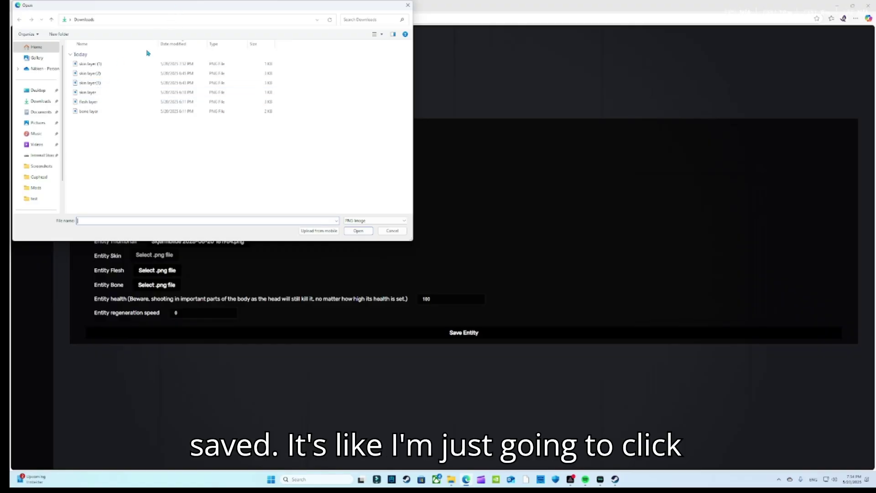
pyautogui.doubleClick(104, 83)
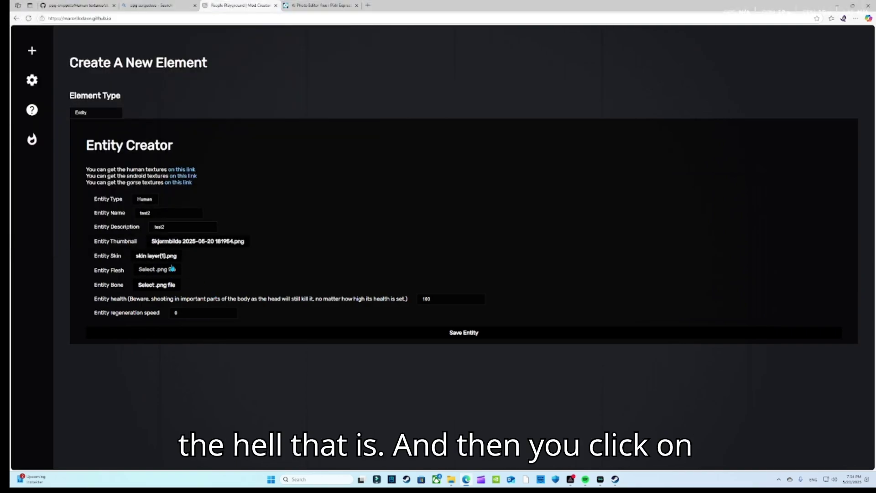
pyautogui.click(157, 270)
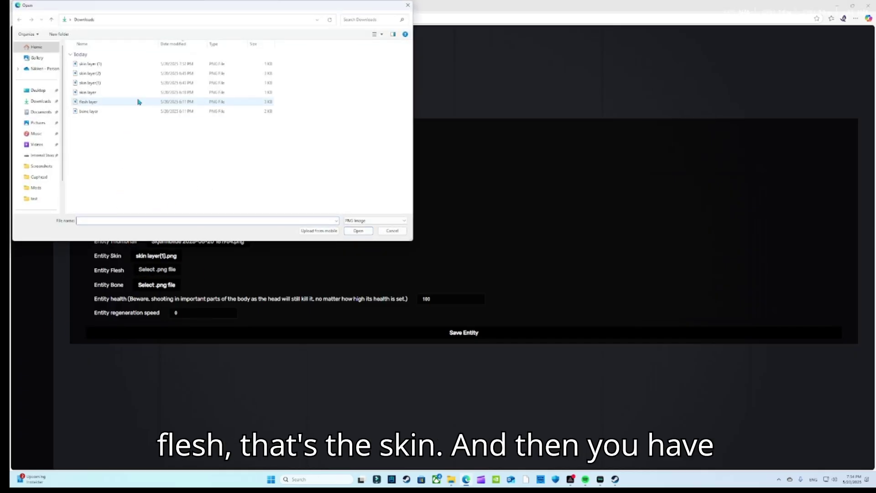
pyautogui.doubleClick(91, 102)
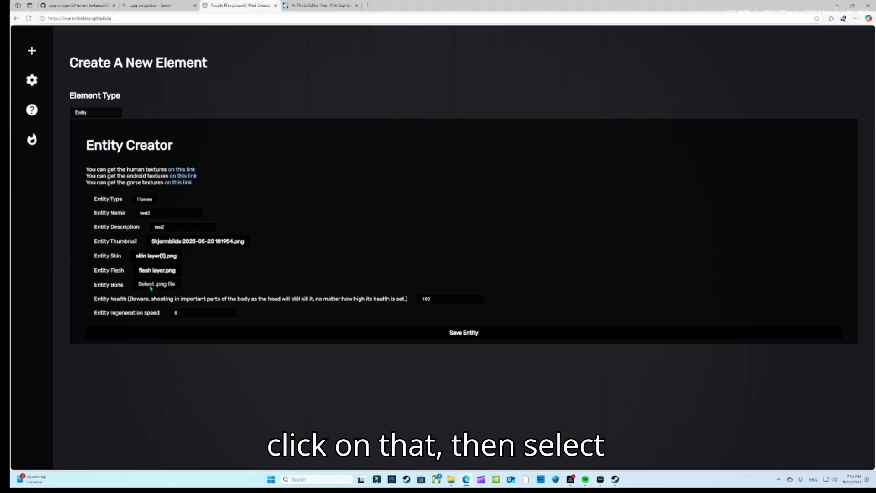
pyautogui.click(151, 284)
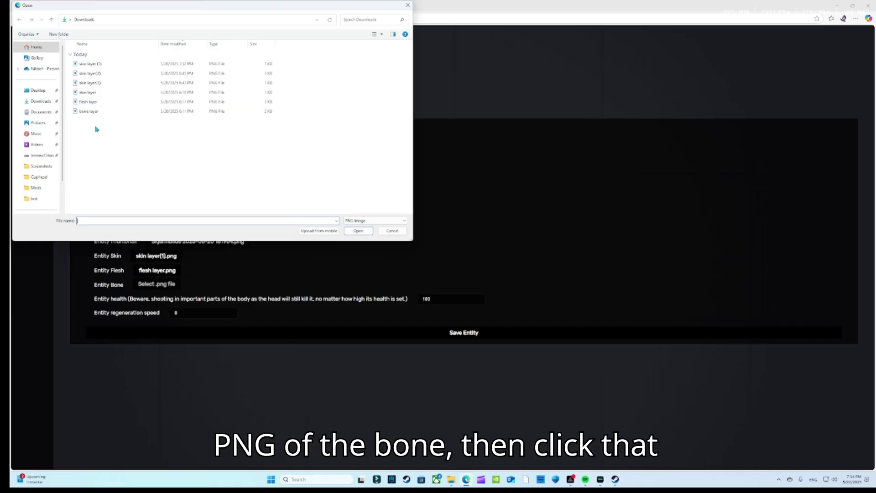
pyautogui.doubleClick(88, 114)
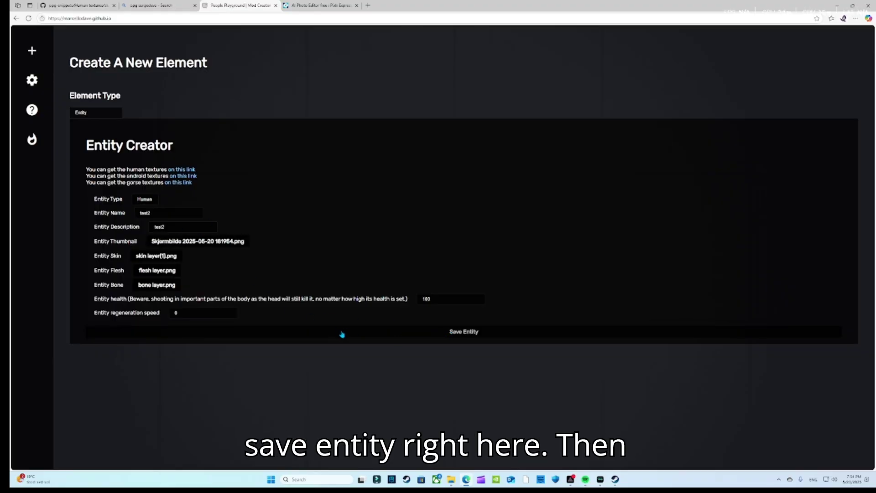
pyautogui.click(320, 331)
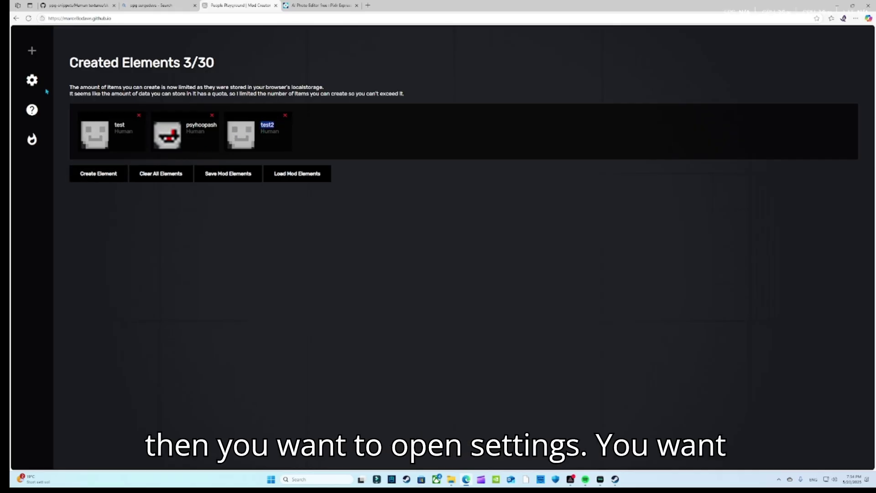
# In Mod Settings, enter test2 as the mod name and as the mod description
pyautogui.click(32, 80)
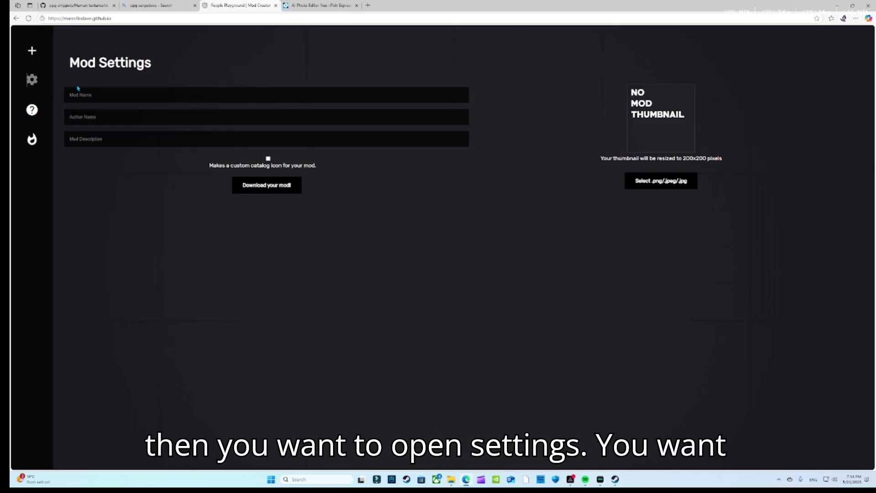
pyautogui.click(107, 97)
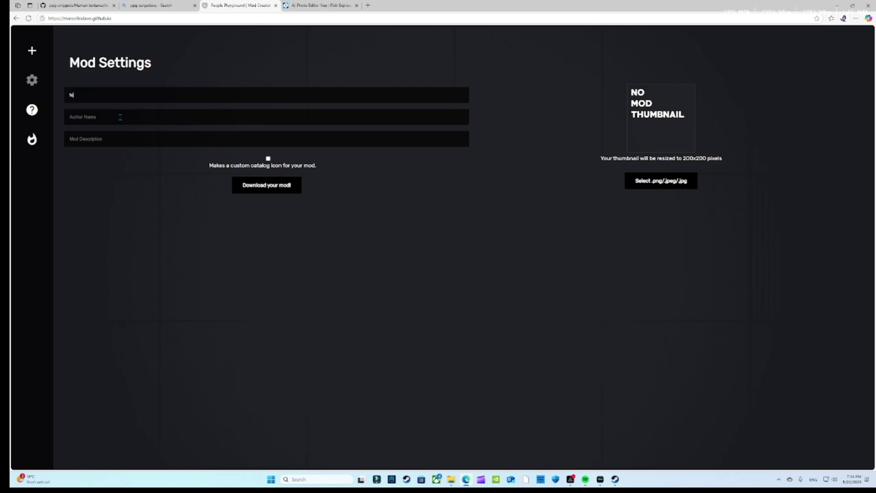
pyautogui.write('est2')
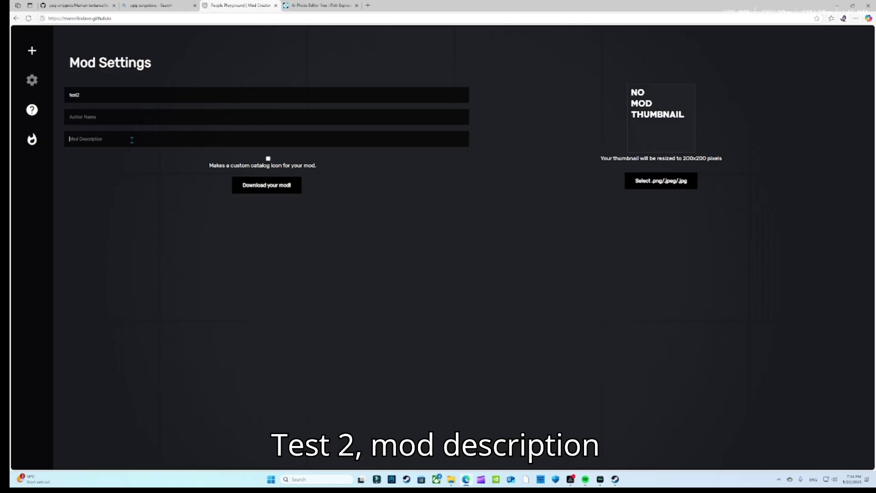
pyautogui.click(132, 139)
pyautogui.write('test2')
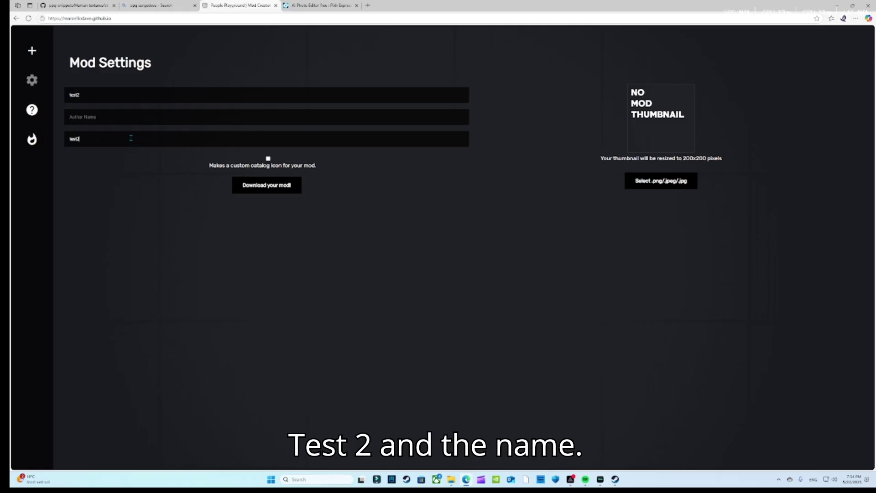
# Enter the author's name, fixing a typo, and cancel the thumbnail image picker without choosing
pyautogui.click(82, 121)
pyautogui.write('nikk')
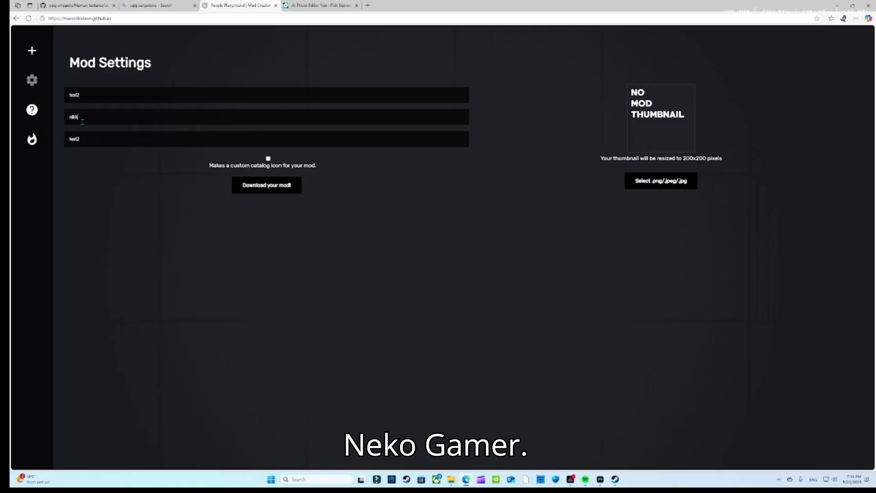
pyautogui.write('ogaem')
pyautogui.press('BackSpace')
pyautogui.press('BackSpace')
pyautogui.write('me')
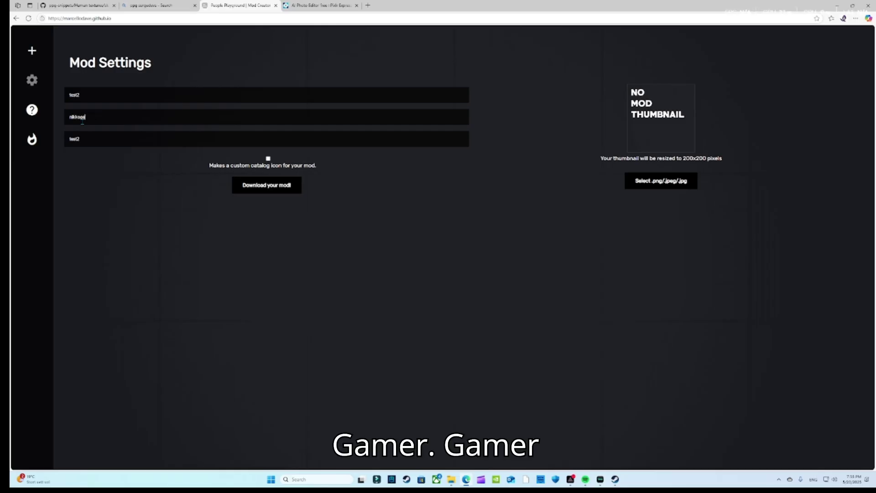
pyautogui.write('r2k')
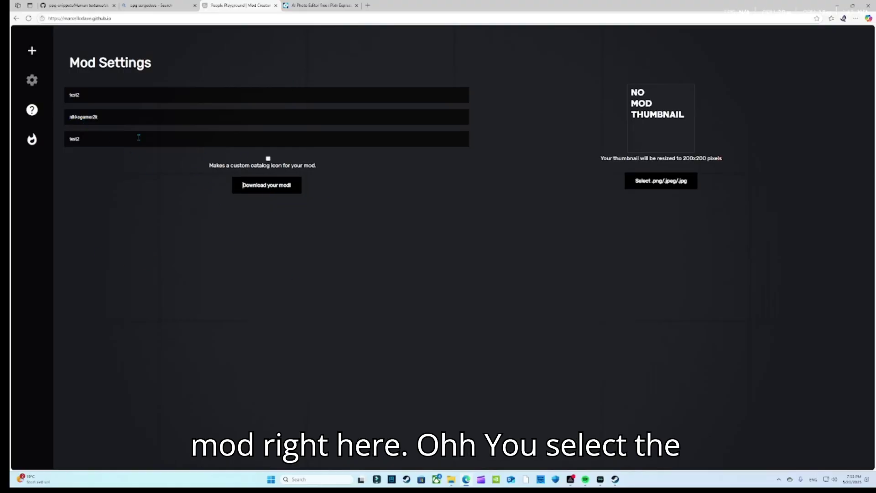
pyautogui.click(653, 180)
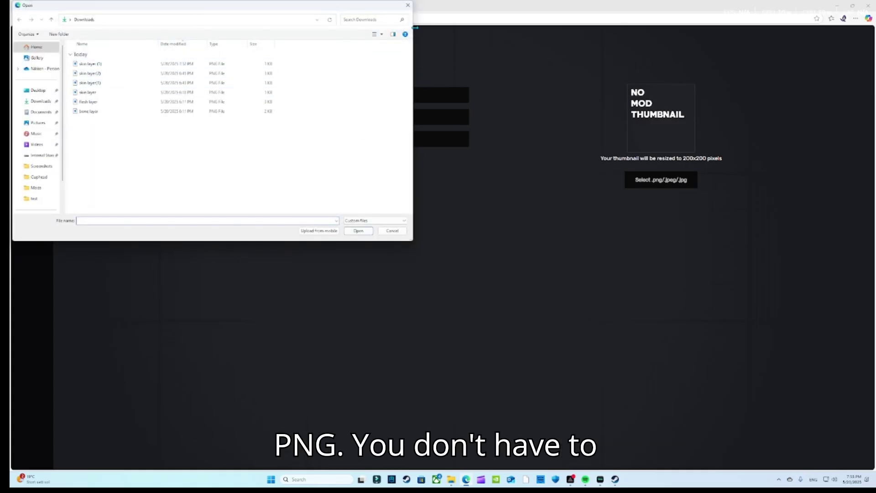
pyautogui.click(407, 7)
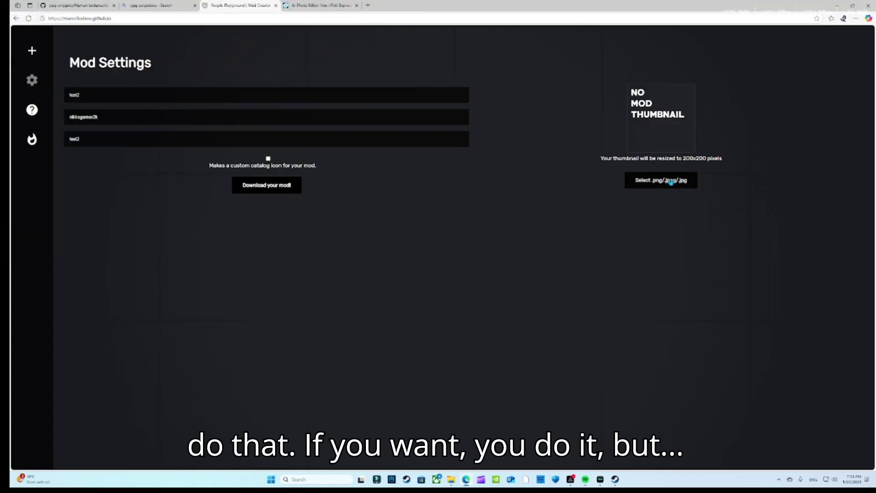